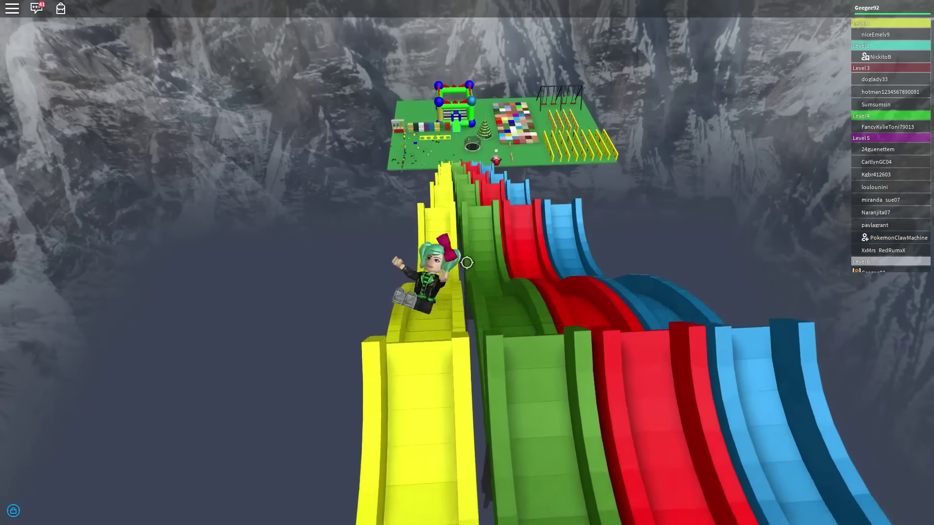
# - Steer the avatar down the rainbow slides toward the green slide
pyautogui.press('d')
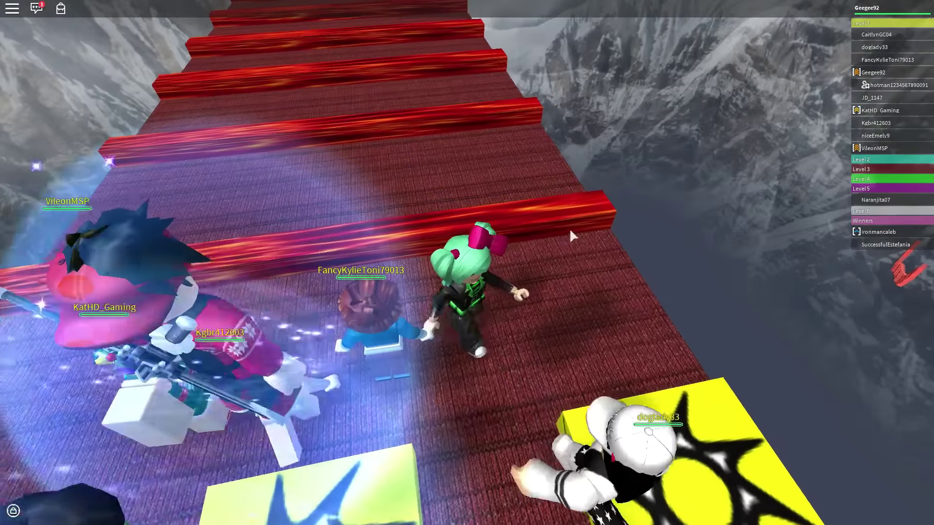
# - Lock the camera behind the avatar and walk over the lava bars past the cyan pad
pyautogui.press('shift')
pyautogui.scroll(-3, 466, 262)
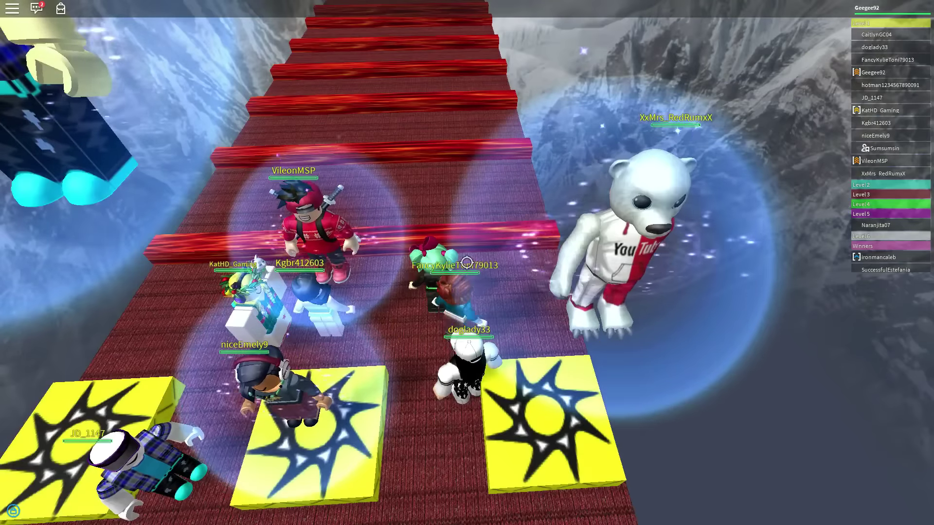
pyautogui.scroll(-3, 466, 263)
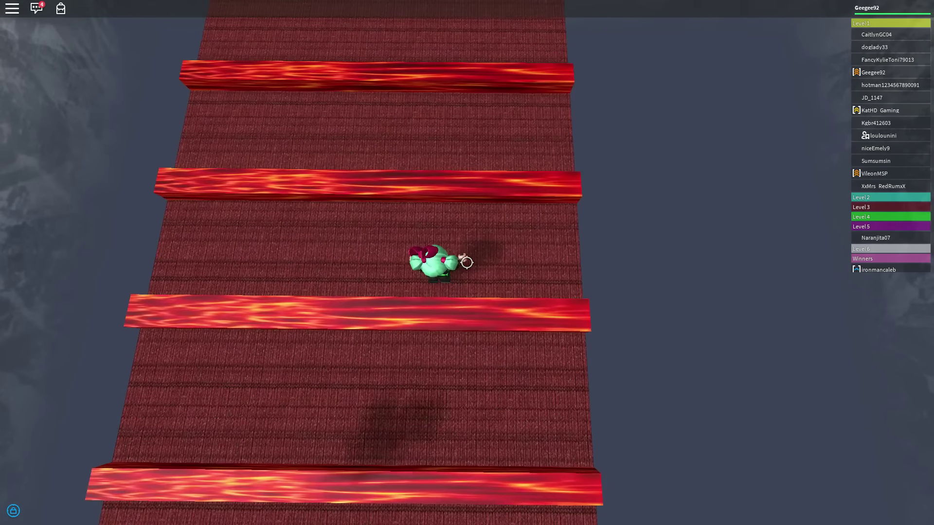
pyautogui.press('w')
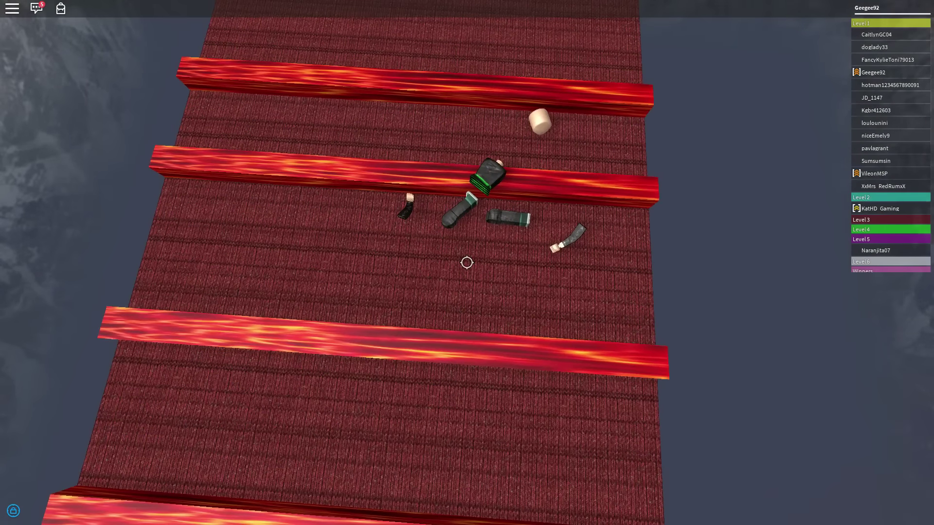
pyautogui.press('w')
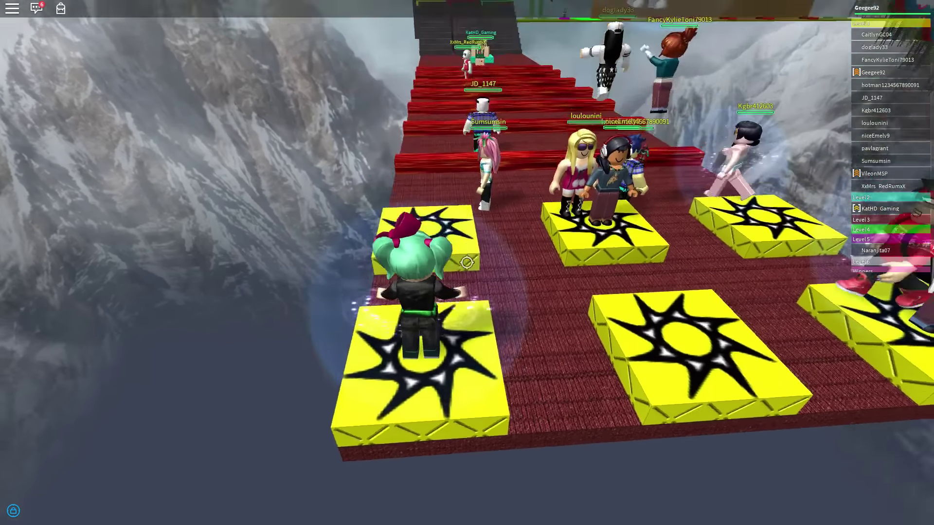
pyautogui.press('w')
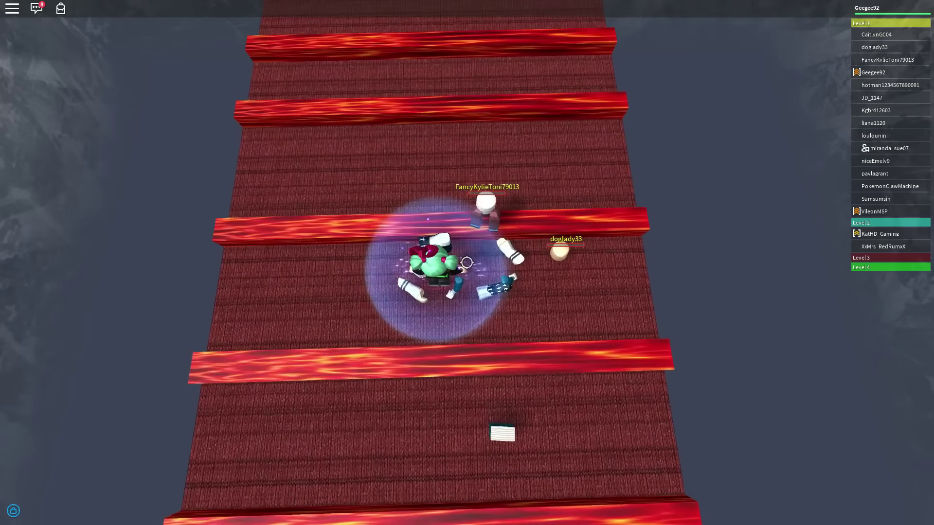
pyautogui.press('w')
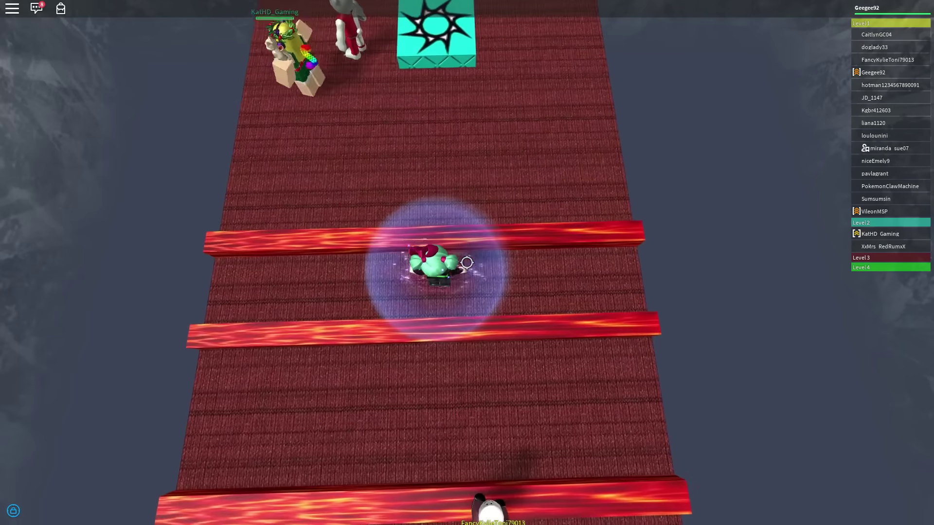
pyautogui.press('w')
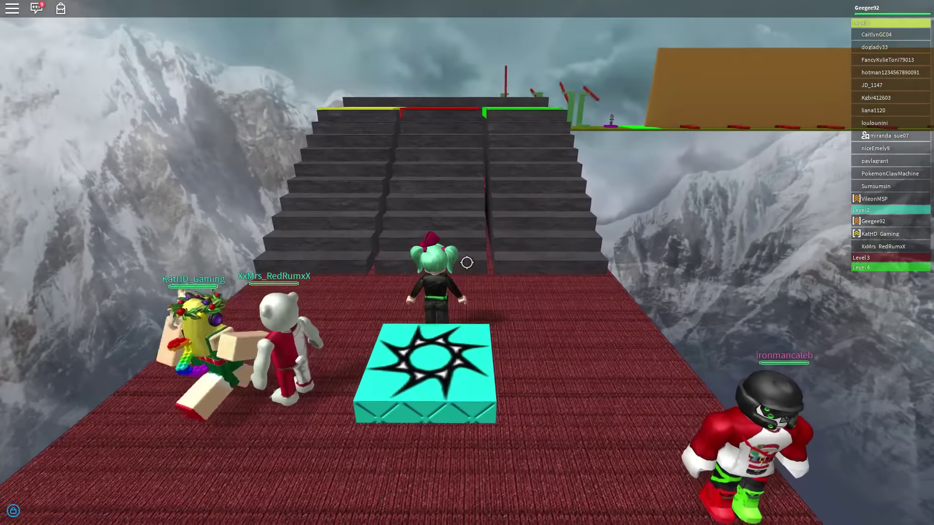
# - Climb the grey staircase over the red and yellow pads onto the top platform
pyautogui.press('w')
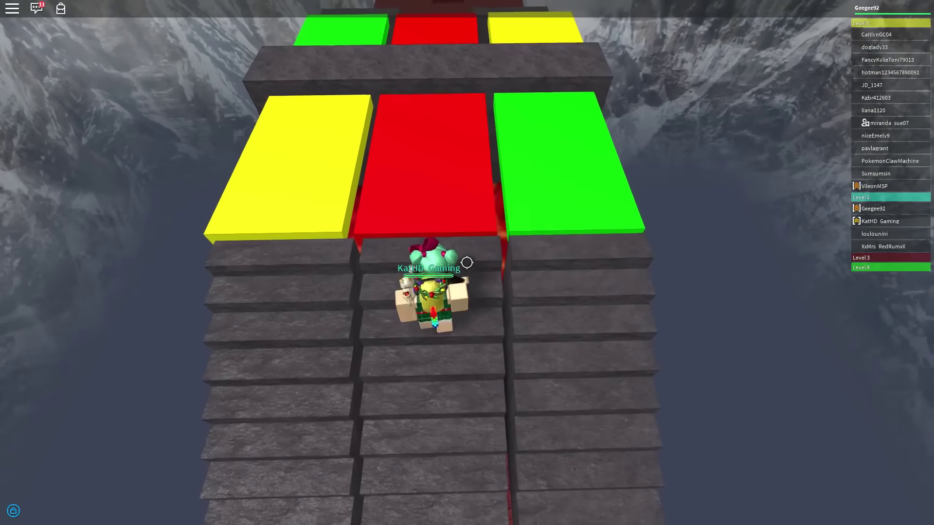
pyautogui.press('w')
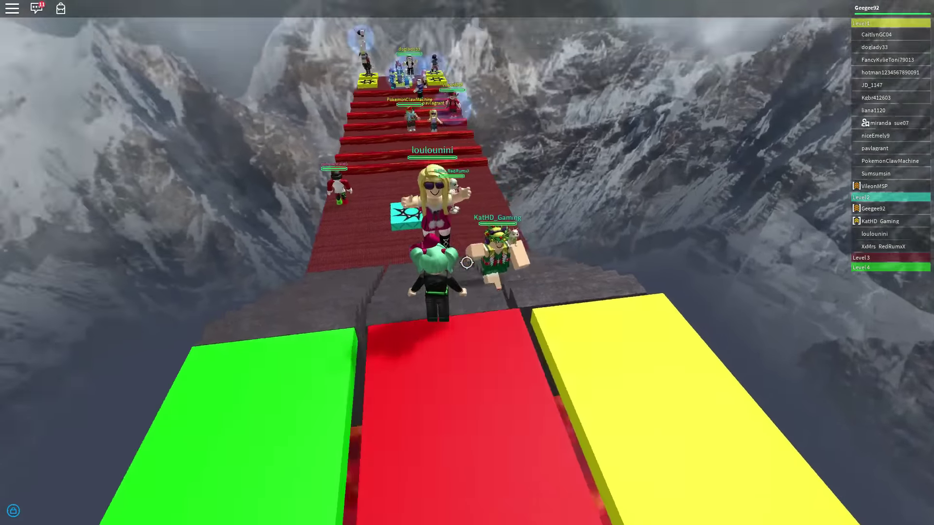
pyautogui.press('w')
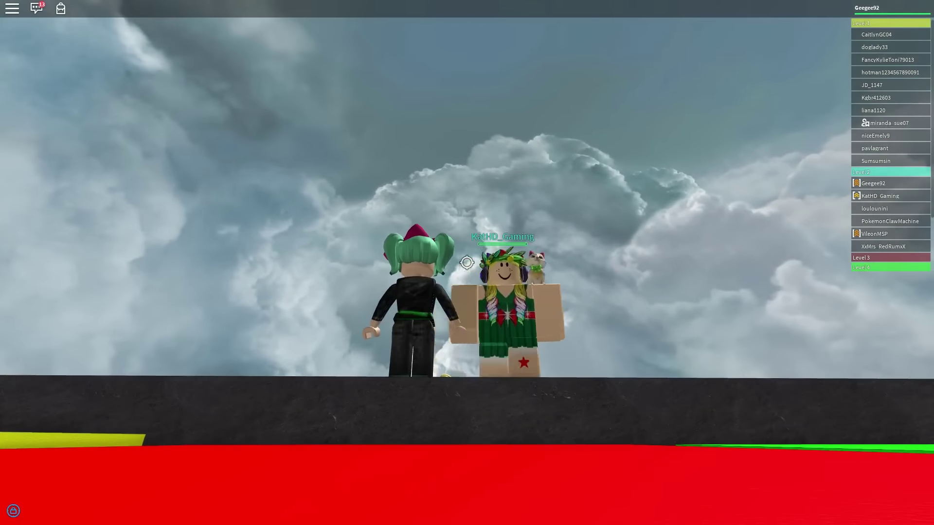
pyautogui.press('w')
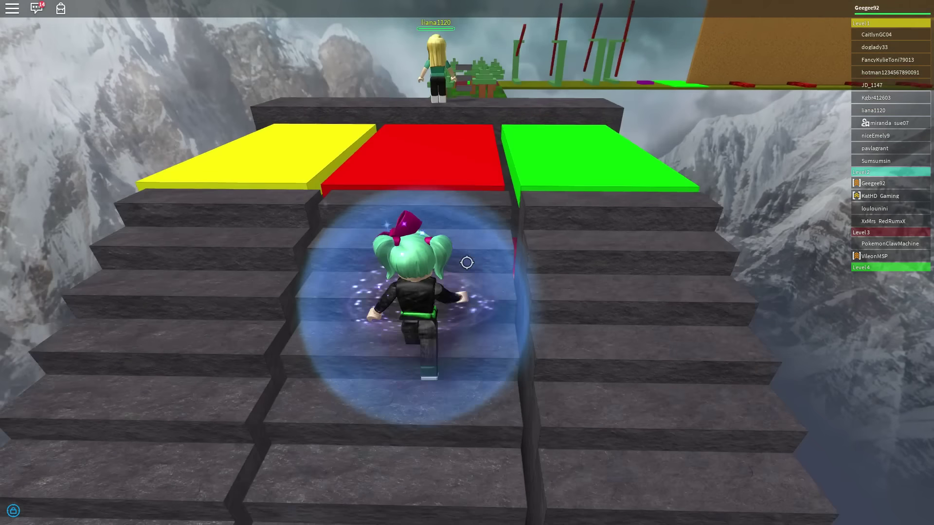
pyautogui.press('w')
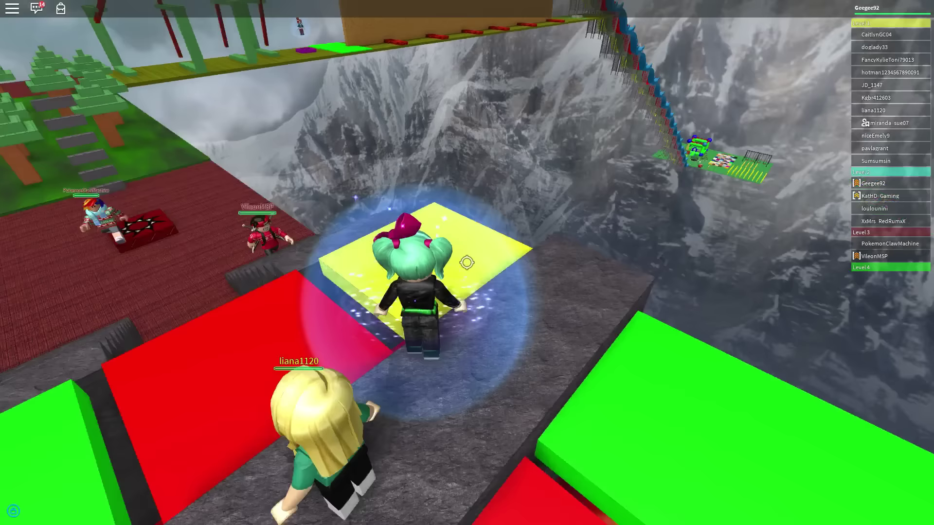
# - Walk the red carpet over the red checkpoint pad to Level 3
pyautogui.press('w')
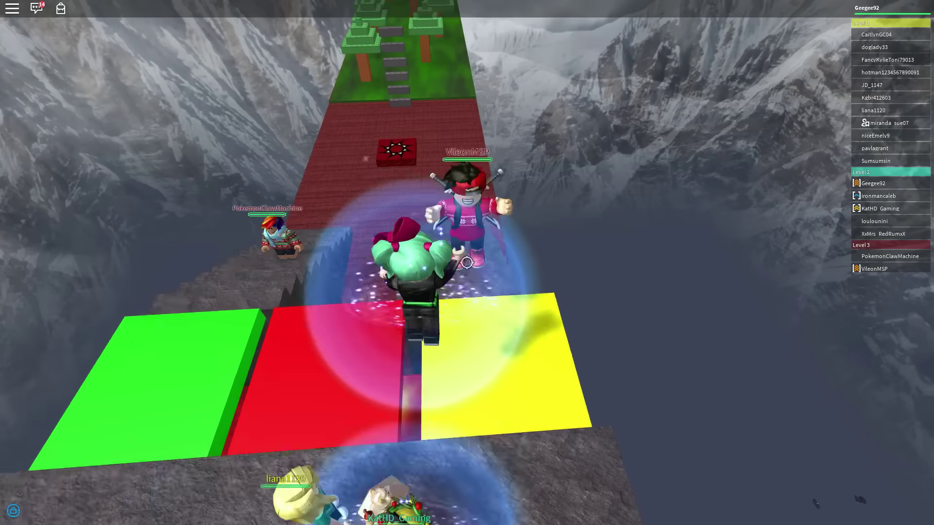
pyautogui.press('w')
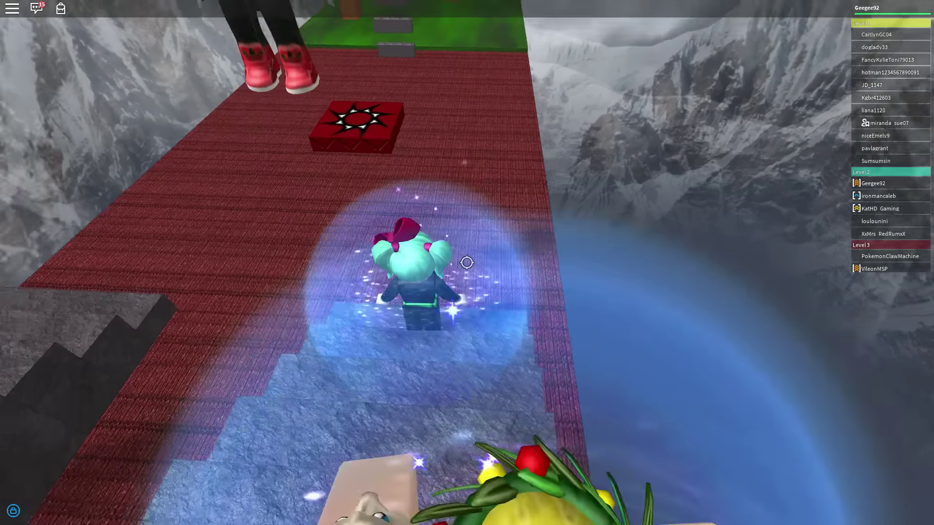
pyautogui.press('w')
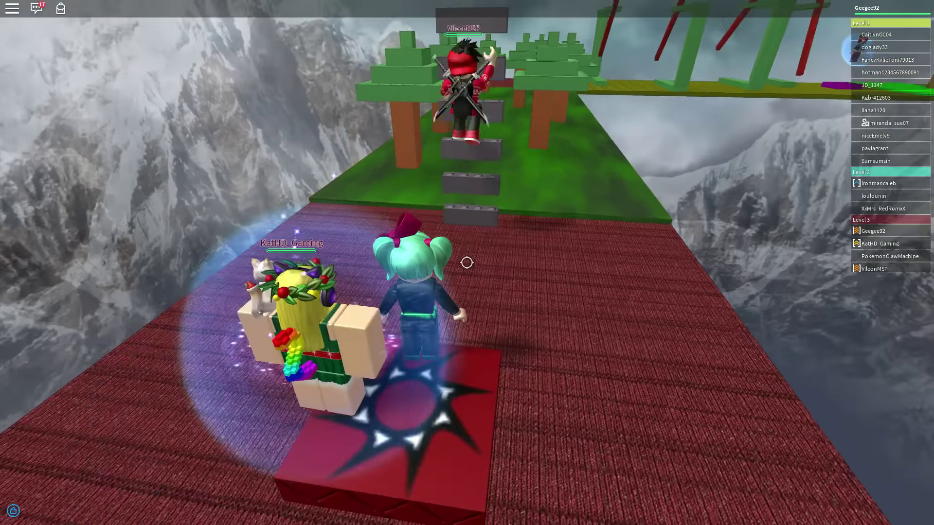
pyautogui.press('w')
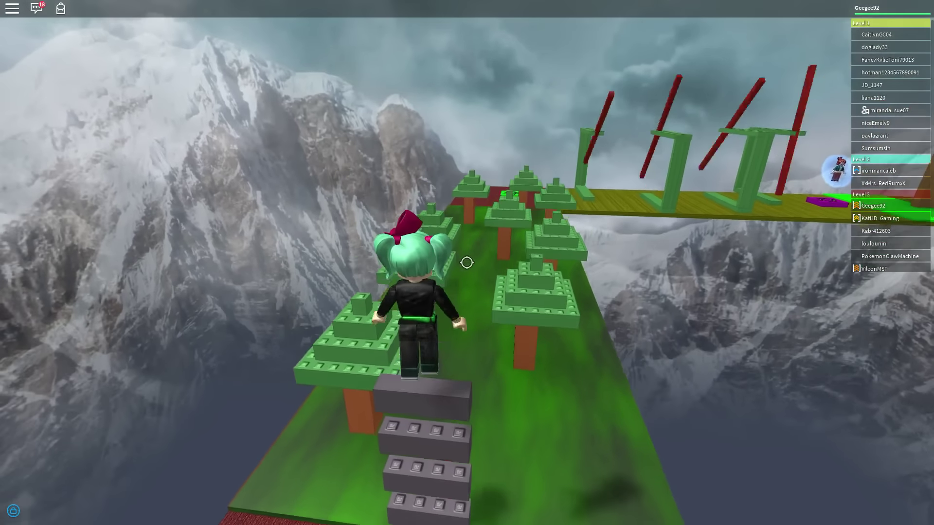
# - Hop across the tree-top platforms onto the green Level 4 checkpoint pad
pyautogui.press('w')
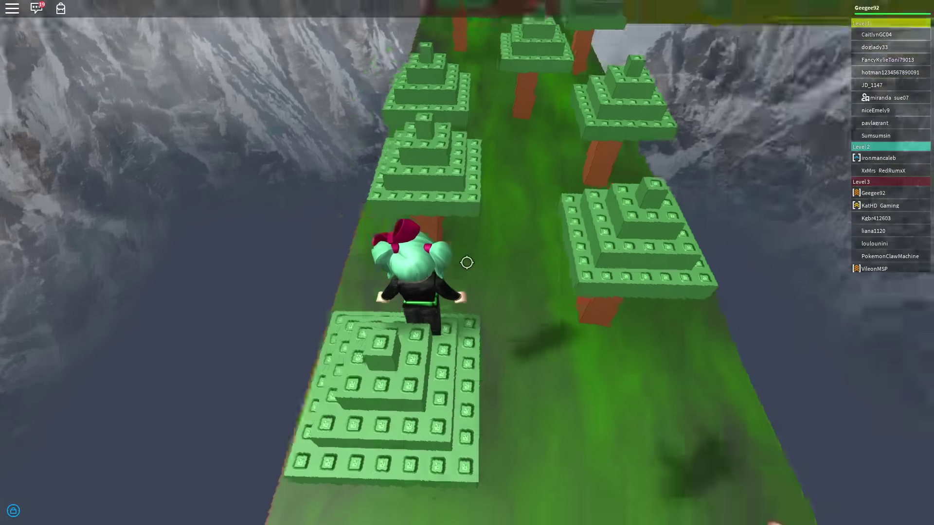
pyautogui.press('w')
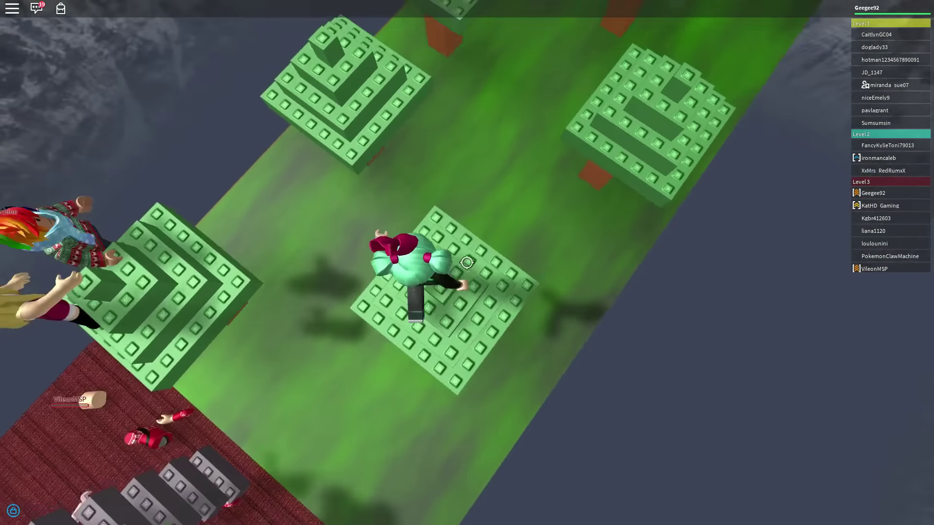
pyautogui.press('w')
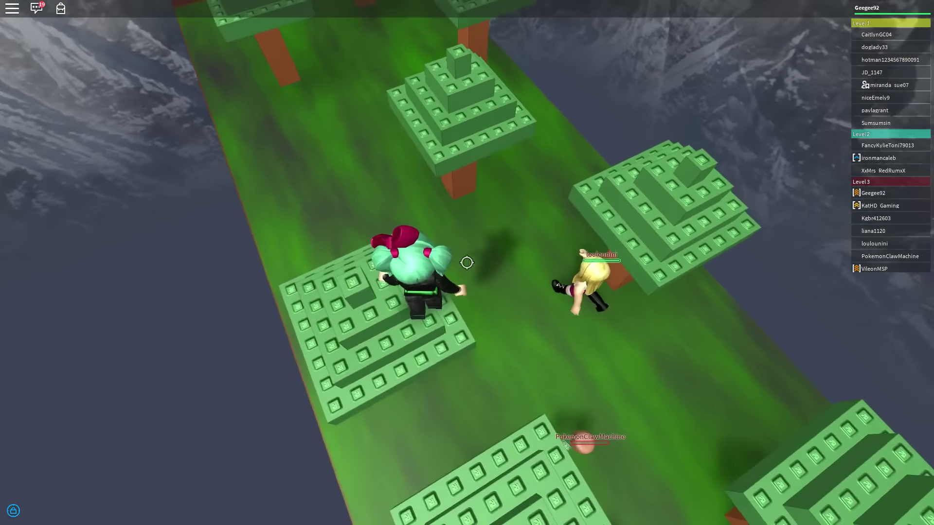
pyautogui.press('w')
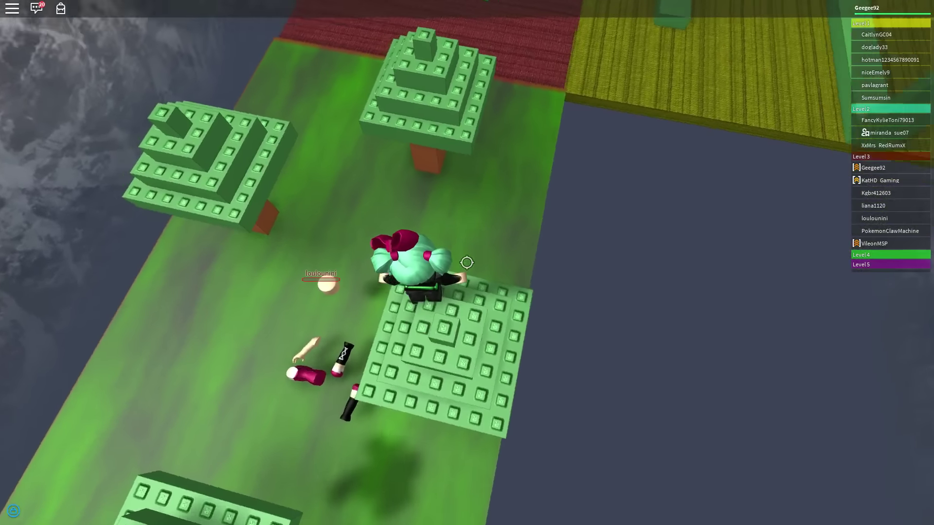
pyautogui.press('w')
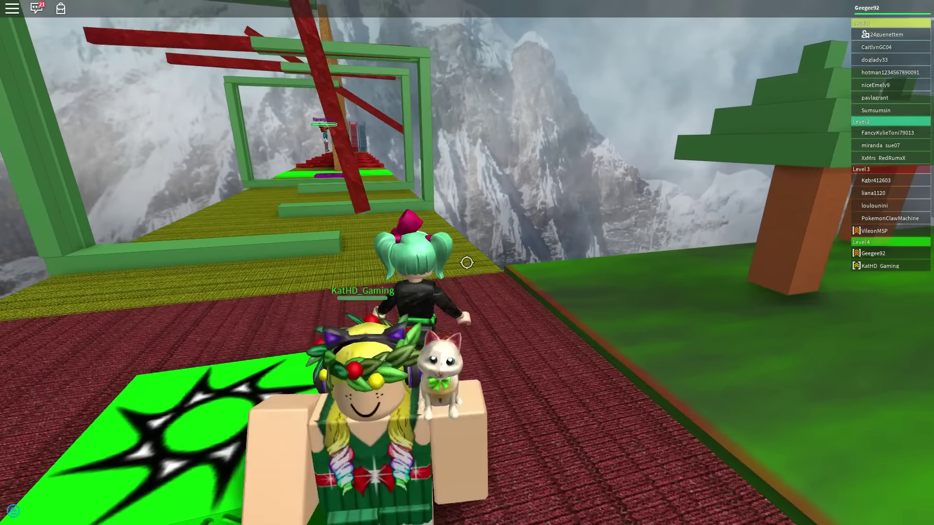
# - Walk to the yellow path and head down it past the red post
pyautogui.press('w')
pyautogui.press('w')
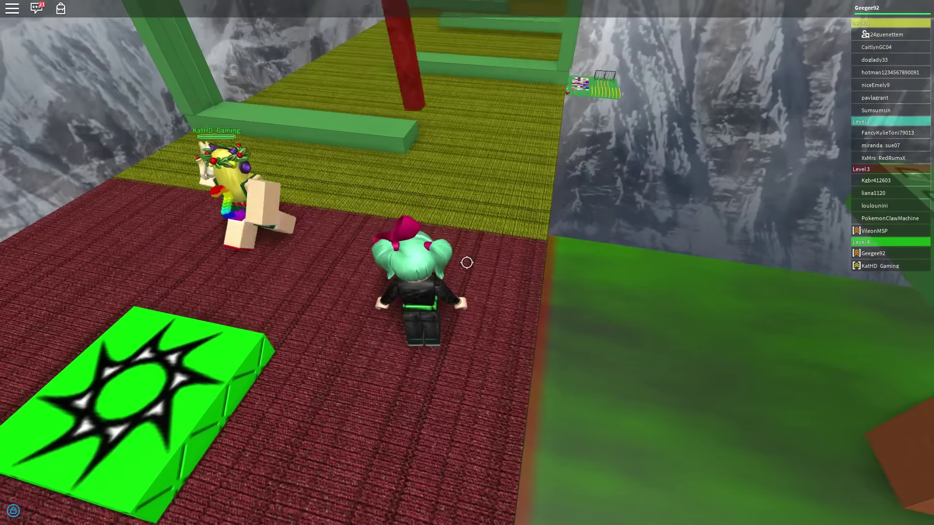
pyautogui.press('w')
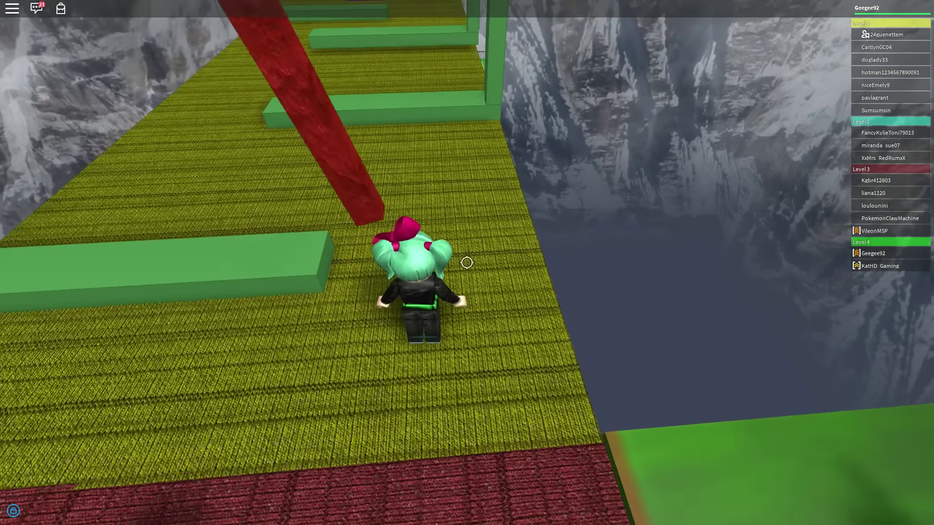
pyautogui.press('w')
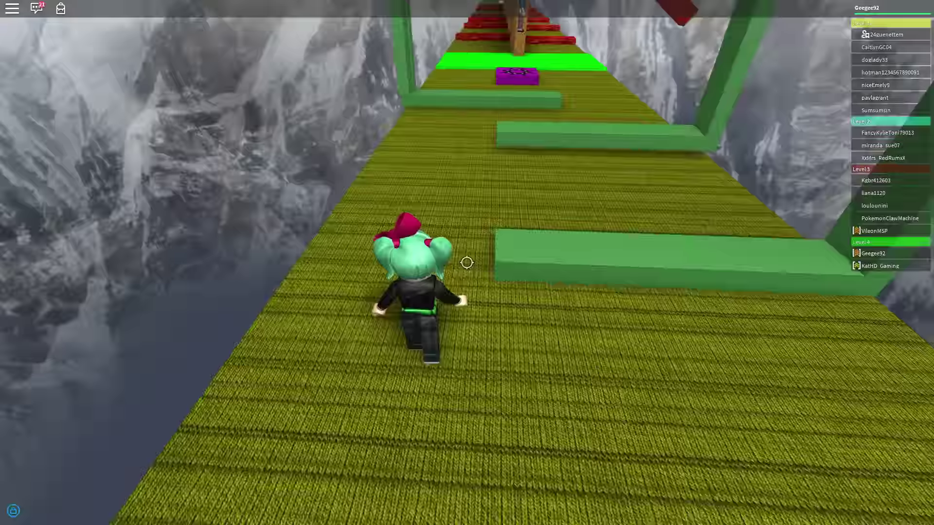
pyautogui.press('w')
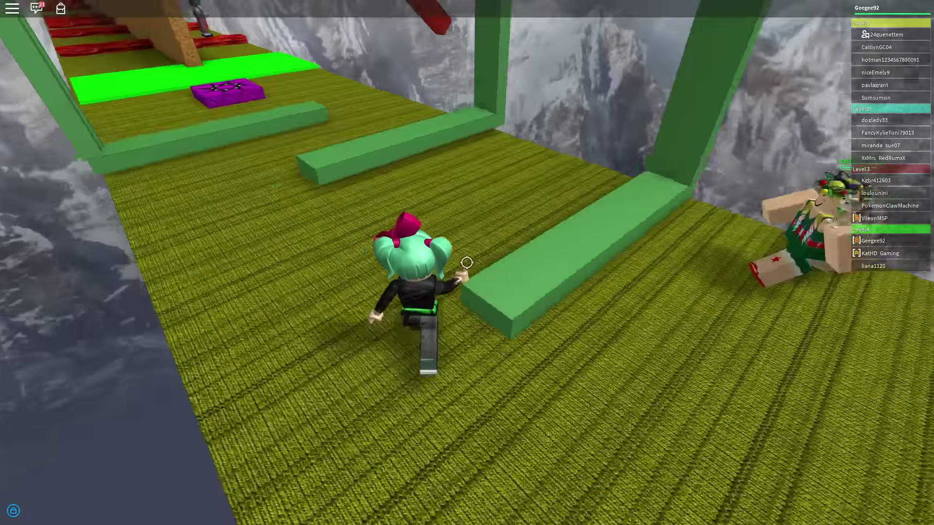
# - Push toward the green and red bars, then walk on again from the respawn pad
pyautogui.press('w')
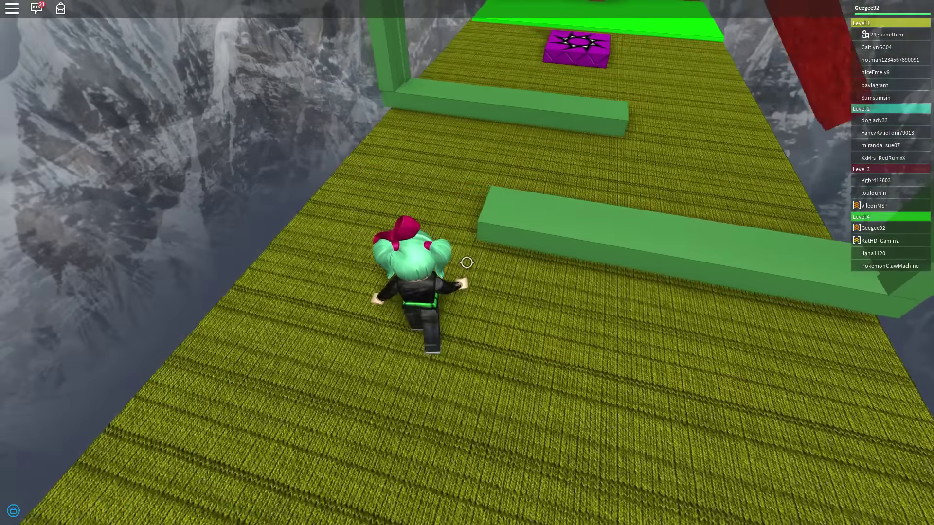
pyautogui.press('w')
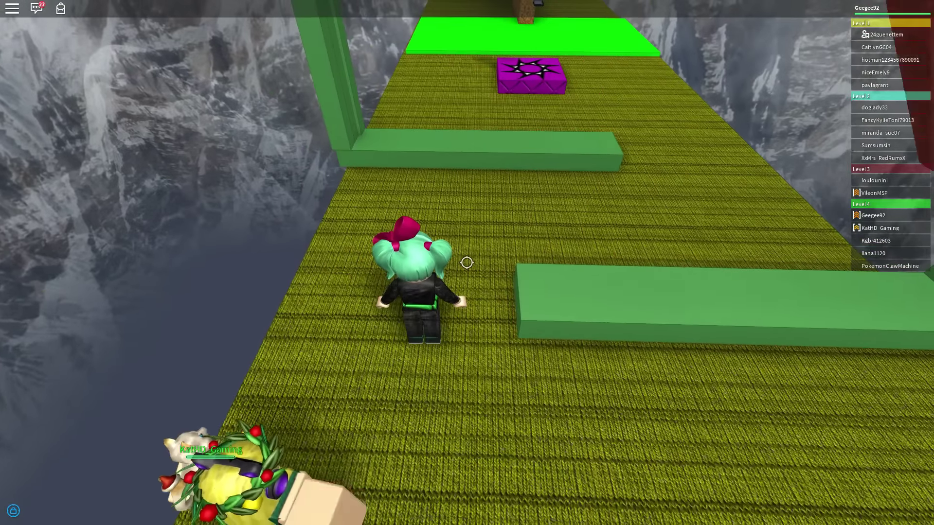
pyautogui.press('w')
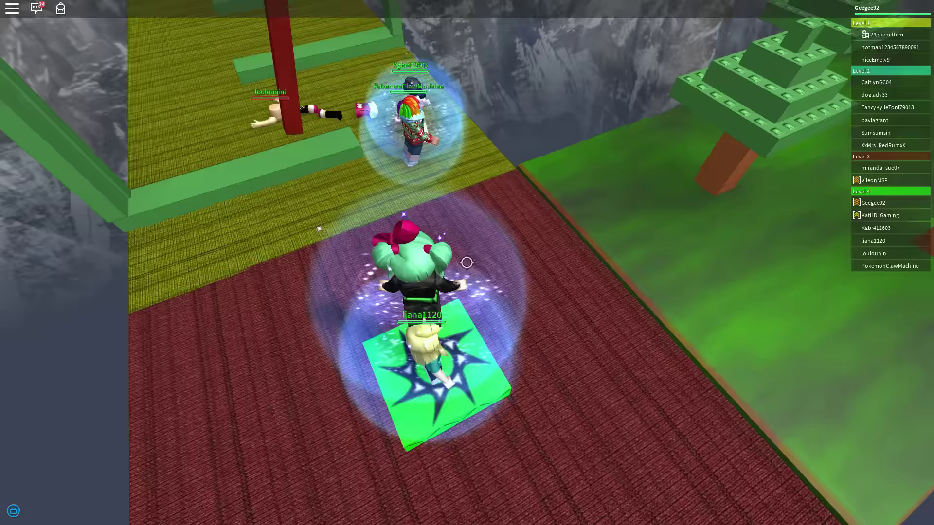
pyautogui.press('w')
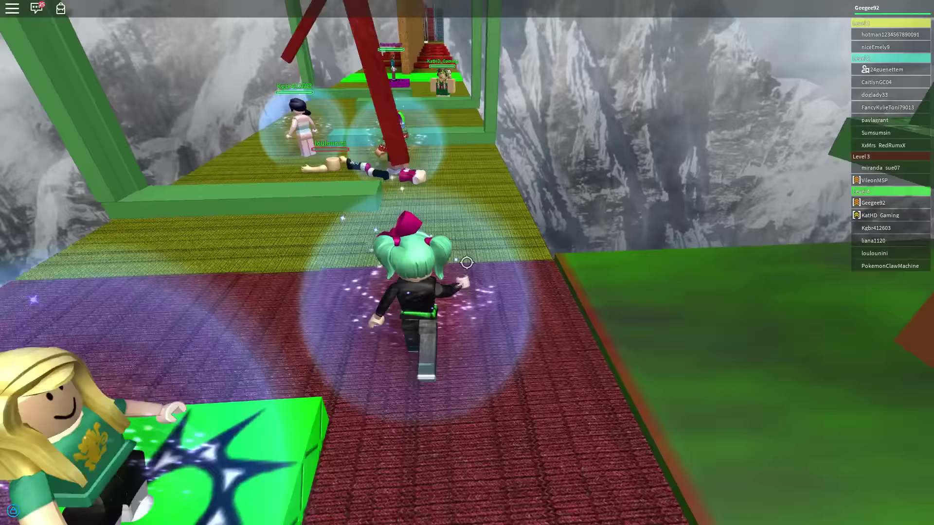
pyautogui.press('w')
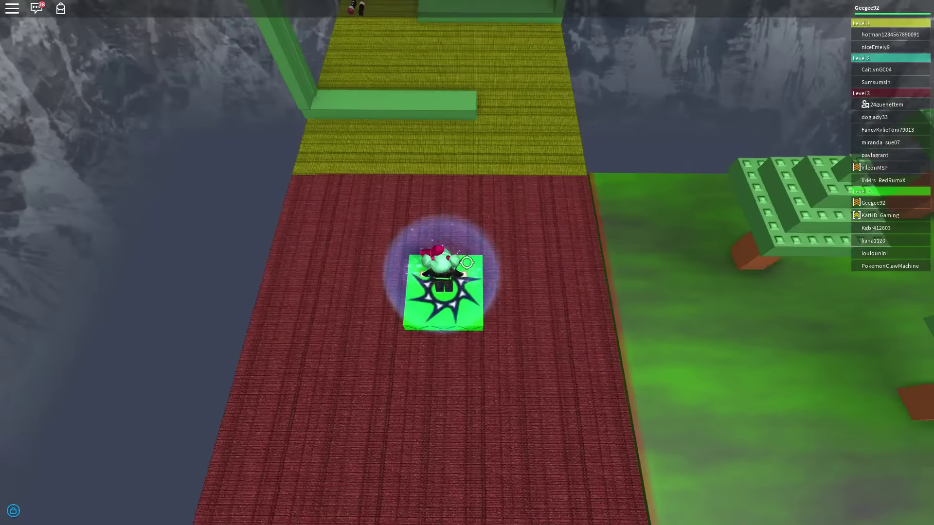
# - Walk the yellow walkway past the green barriers and spinning red bars to the end pad
pyautogui.press('w')
pyautogui.press('w')
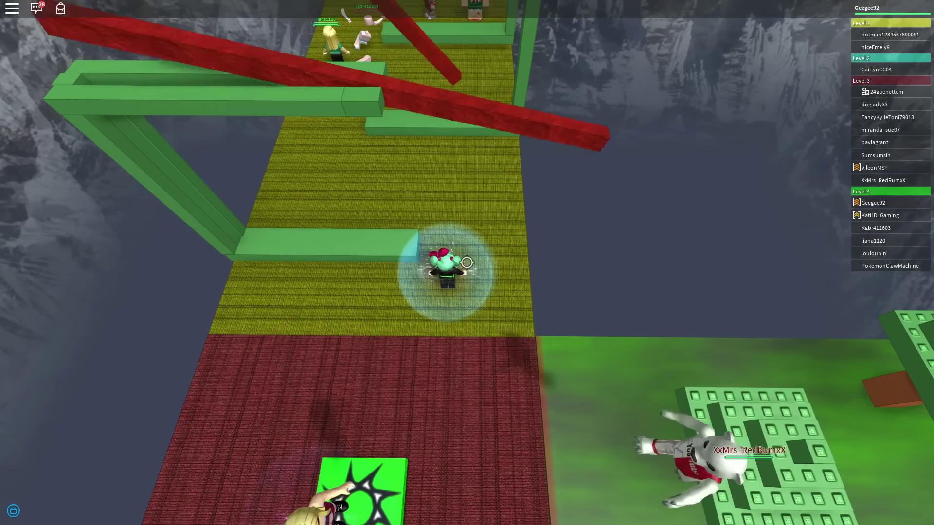
pyautogui.press('w')
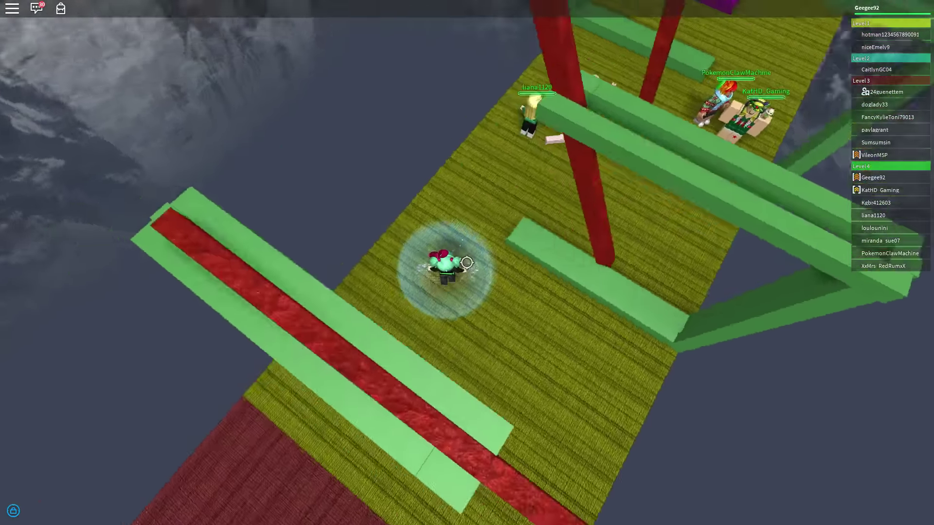
pyautogui.press('w')
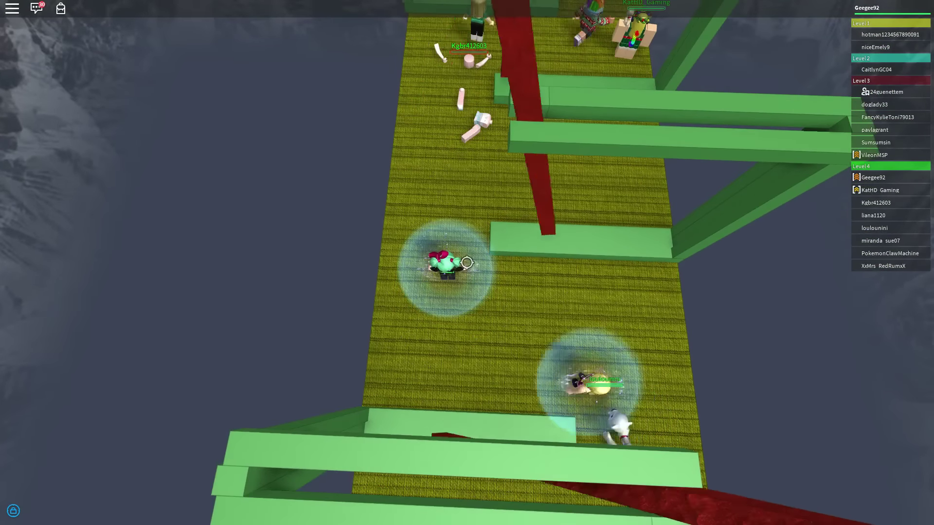
pyautogui.press('w')
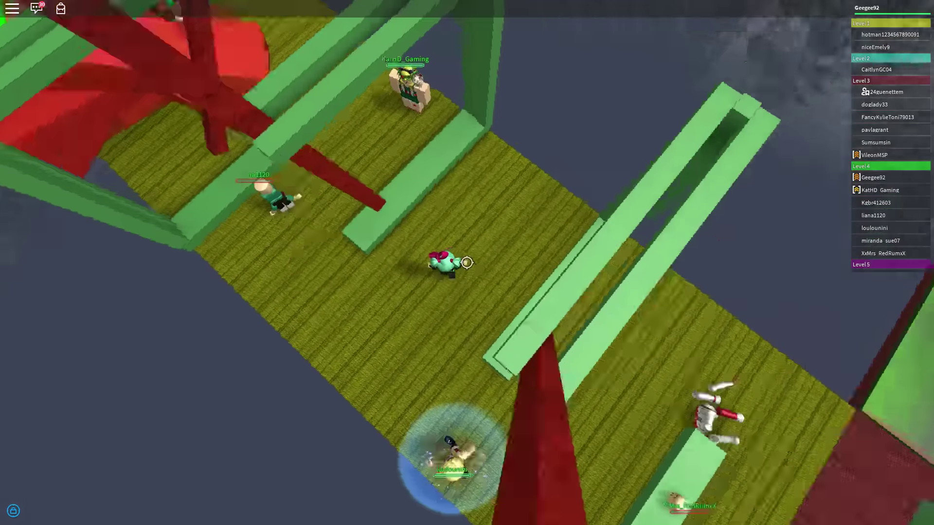
pyautogui.press('w')
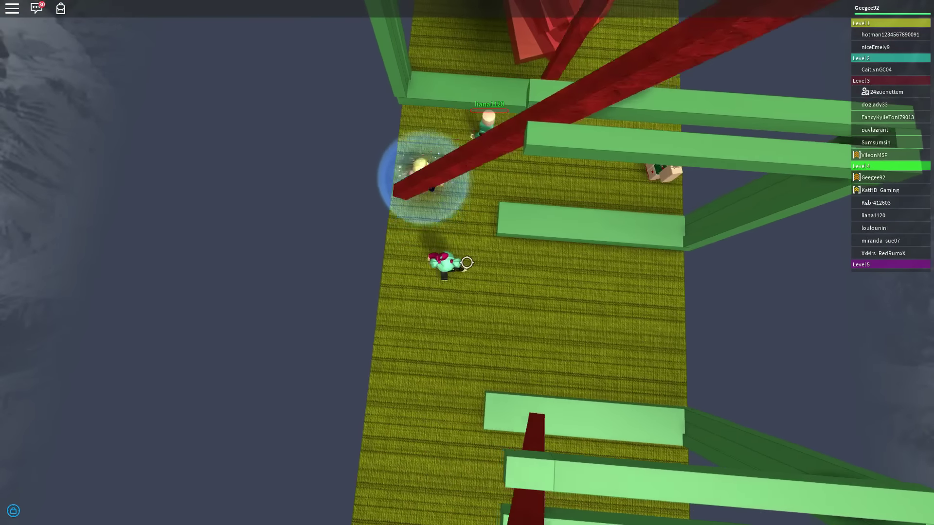
pyautogui.press('w')
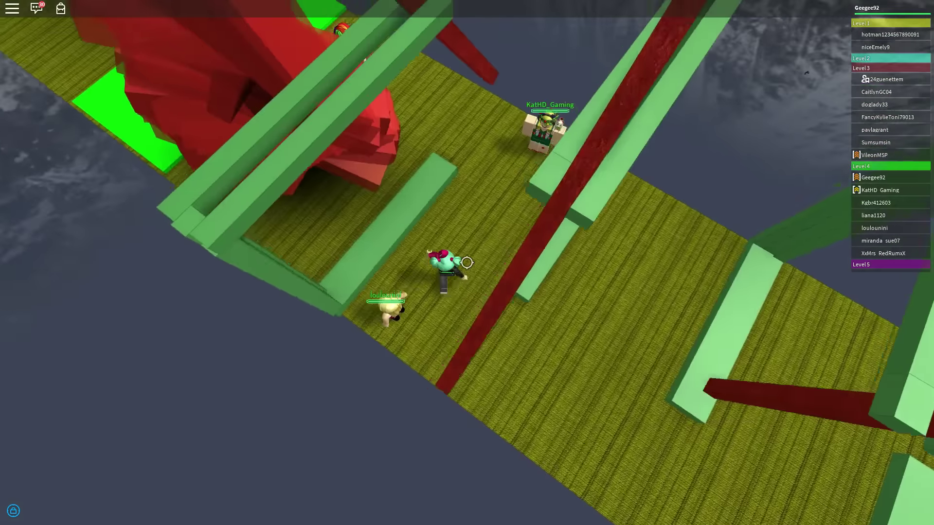
pyautogui.press('w')
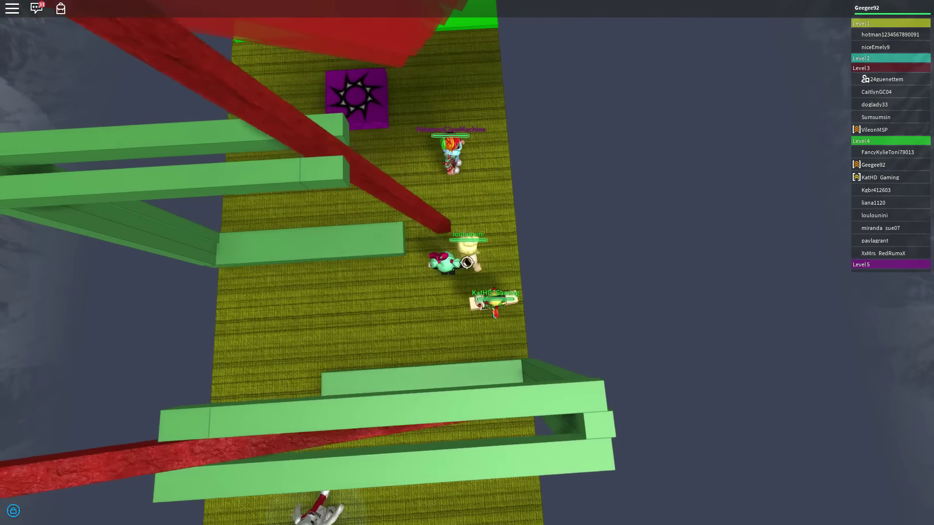
pyautogui.press('w')
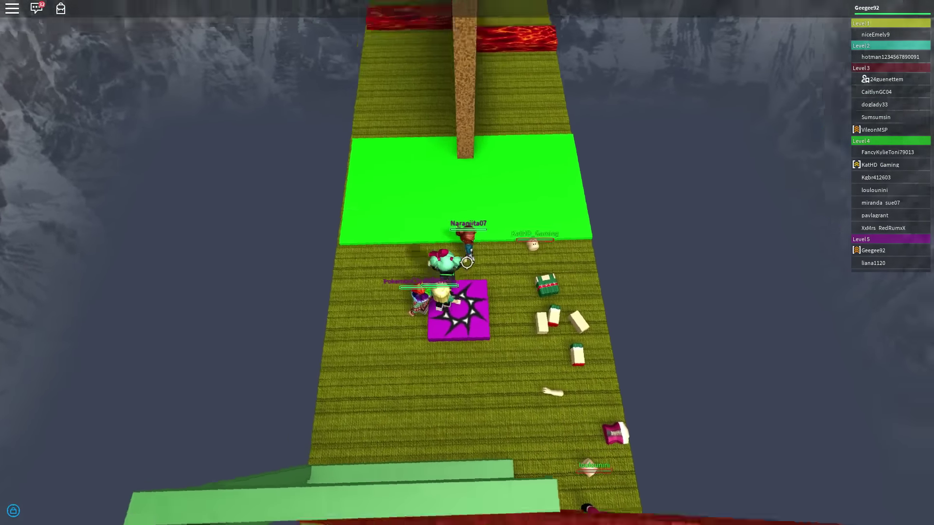
pyautogui.scroll(3, 468, 261)
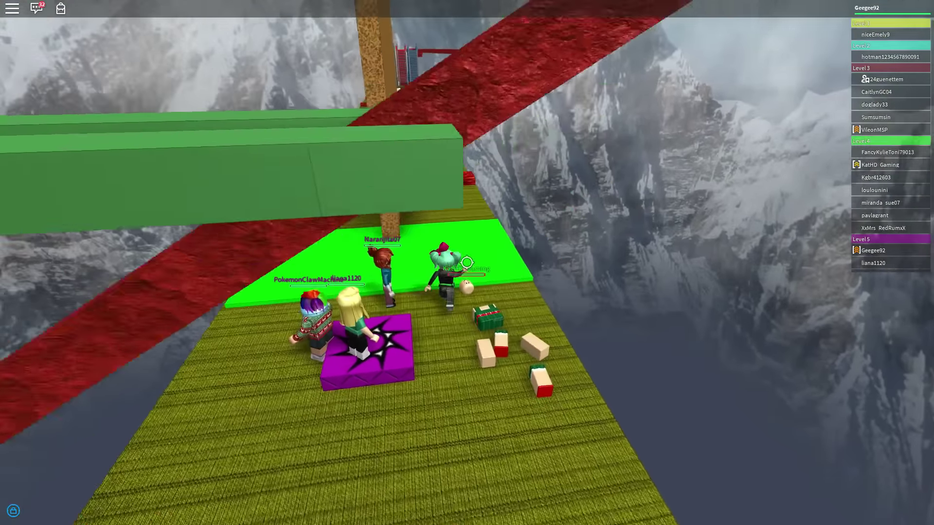
# - Make first attempts from the purple checkpoint at the opening lava strips
pyautogui.press('w')
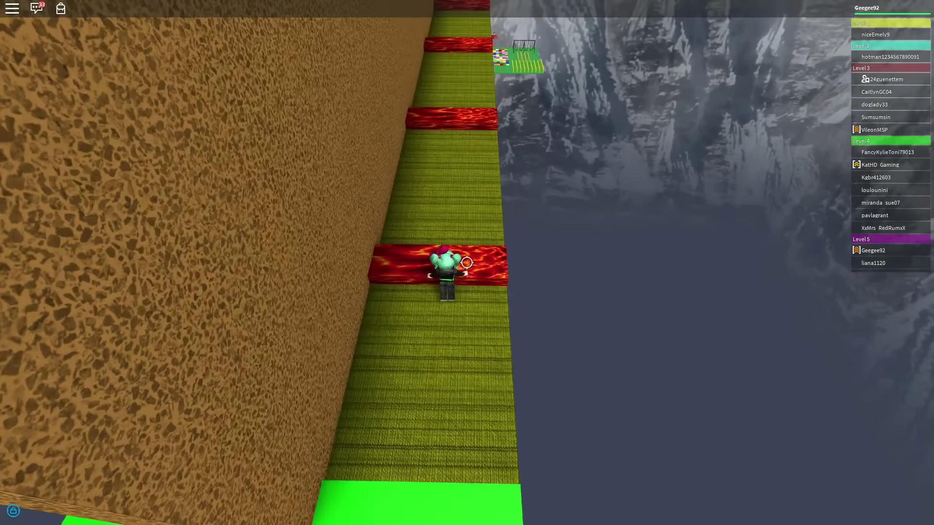
pyautogui.press('w')
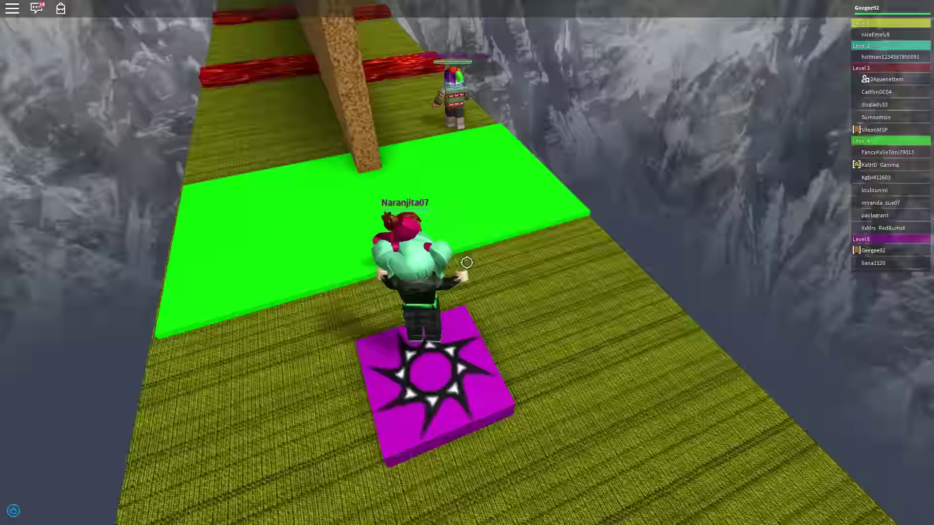
pyautogui.press('w')
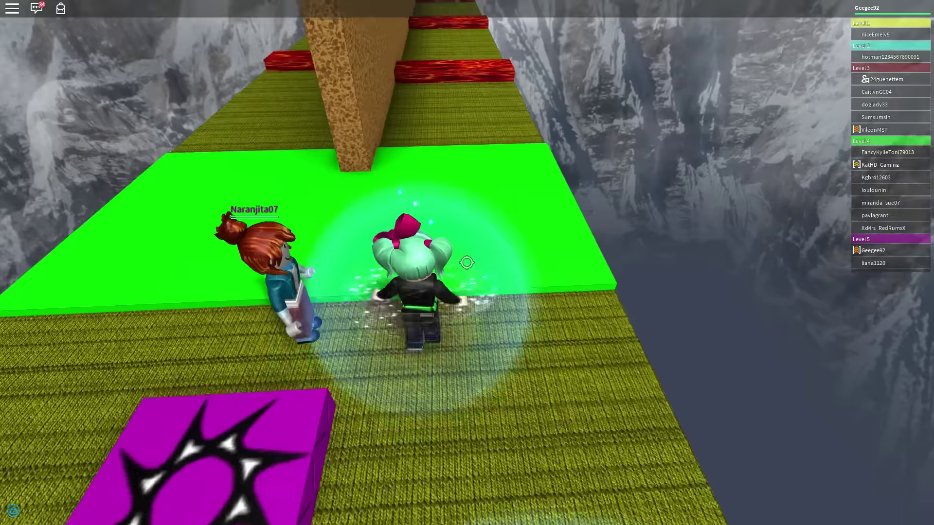
pyautogui.press('w')
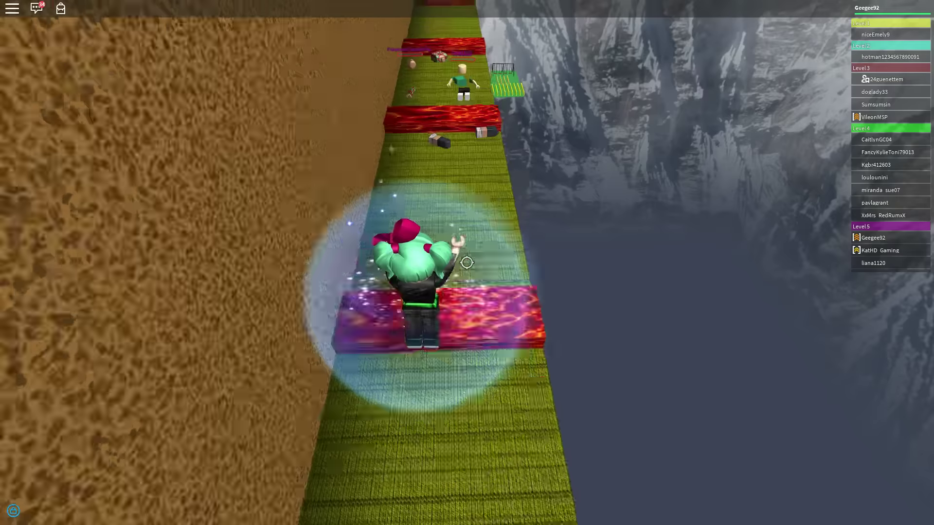
pyautogui.press('w')
pyautogui.press('w')
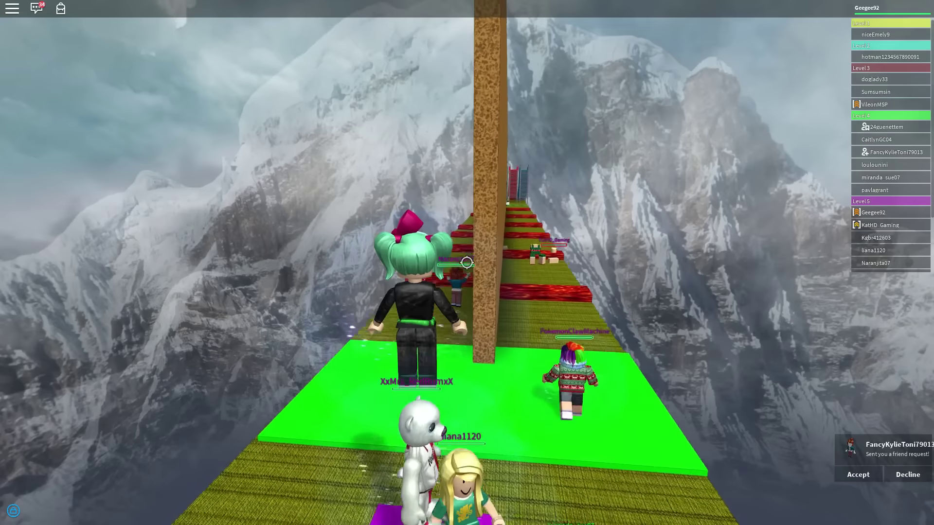
# - Retry across the green platform and grass strip past a lava block
pyautogui.press('w')
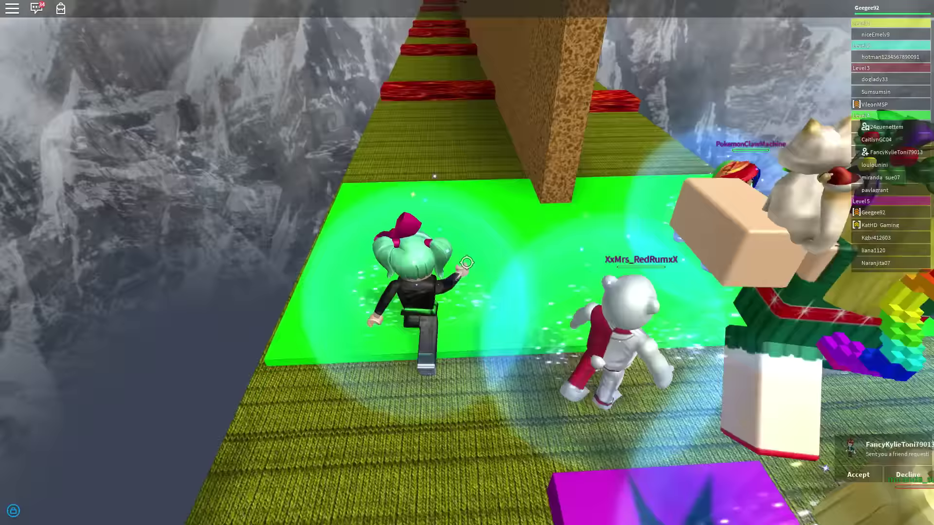
pyautogui.press('w')
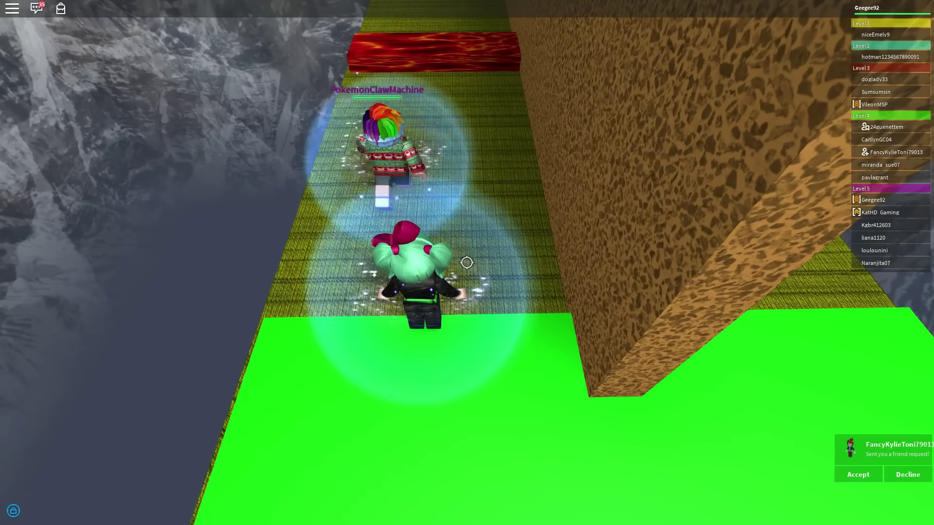
pyautogui.press('w')
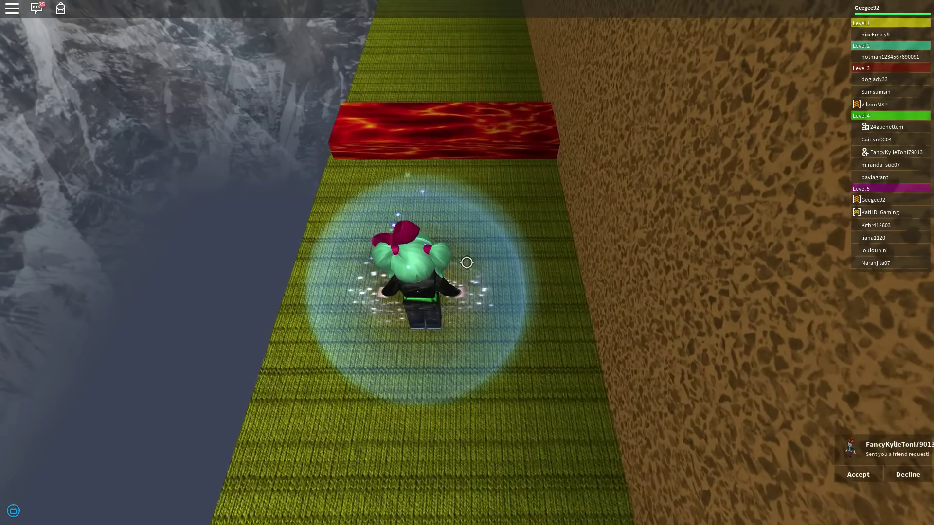
pyautogui.press('w')
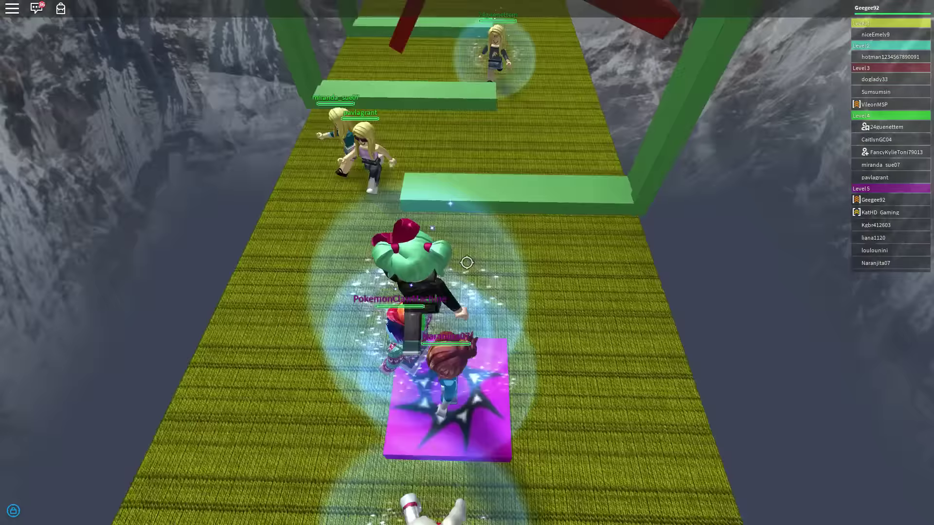
# - Leave the purple checkpoint again and run past the last lava strips to the stepping pads
pyautogui.press('w')
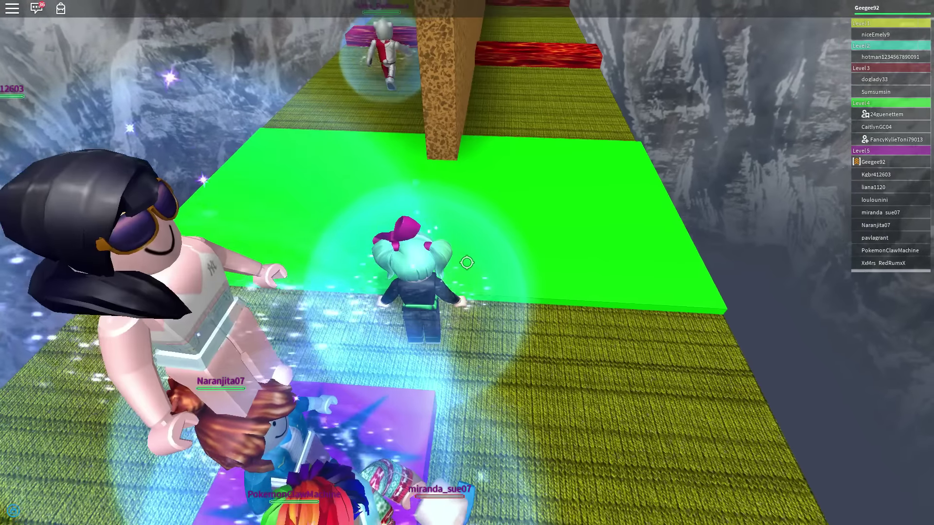
pyautogui.press('w')
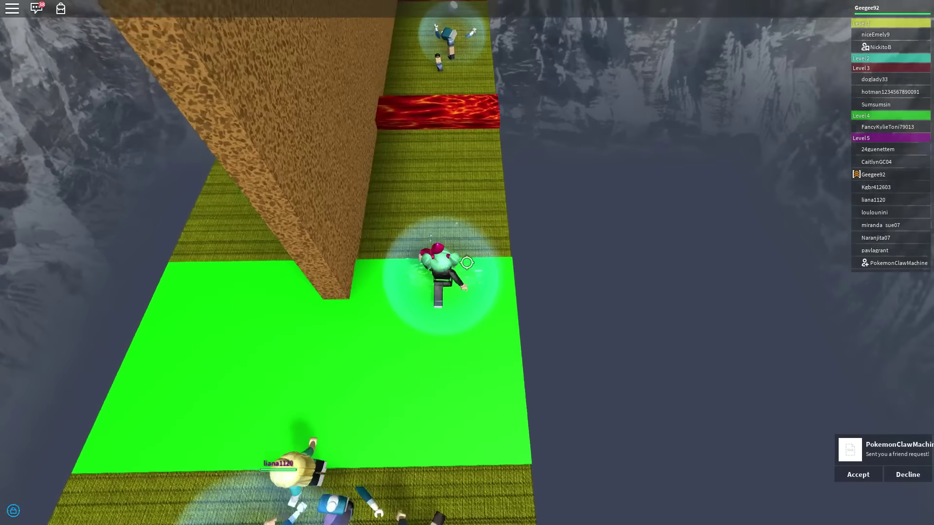
pyautogui.press('w')
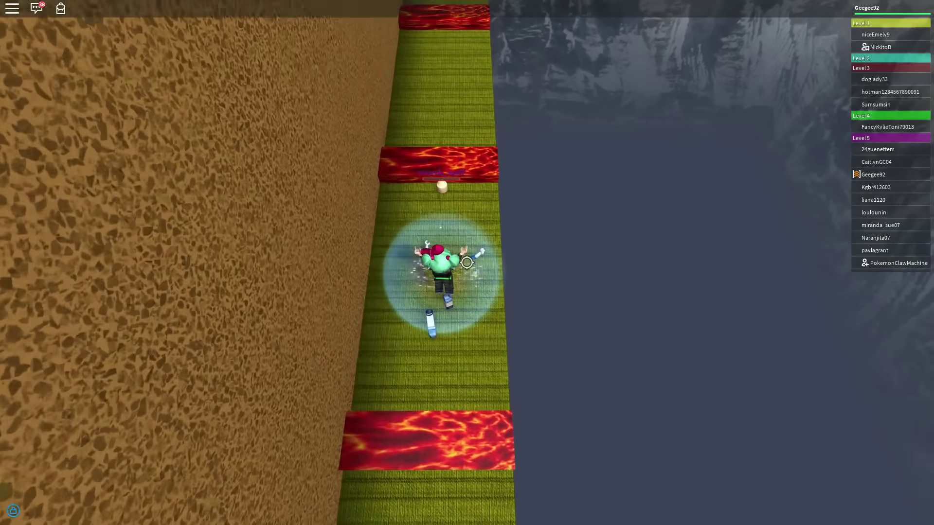
pyautogui.press('w')
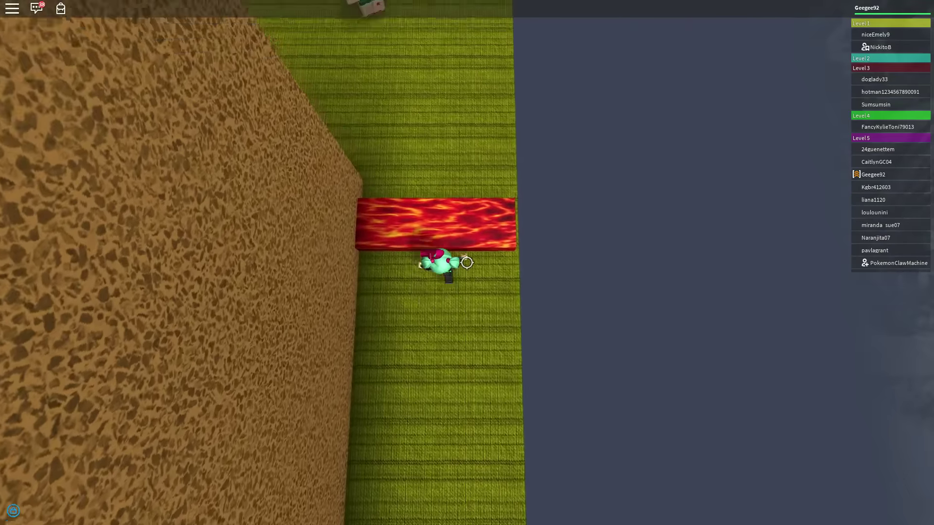
pyautogui.press('w')
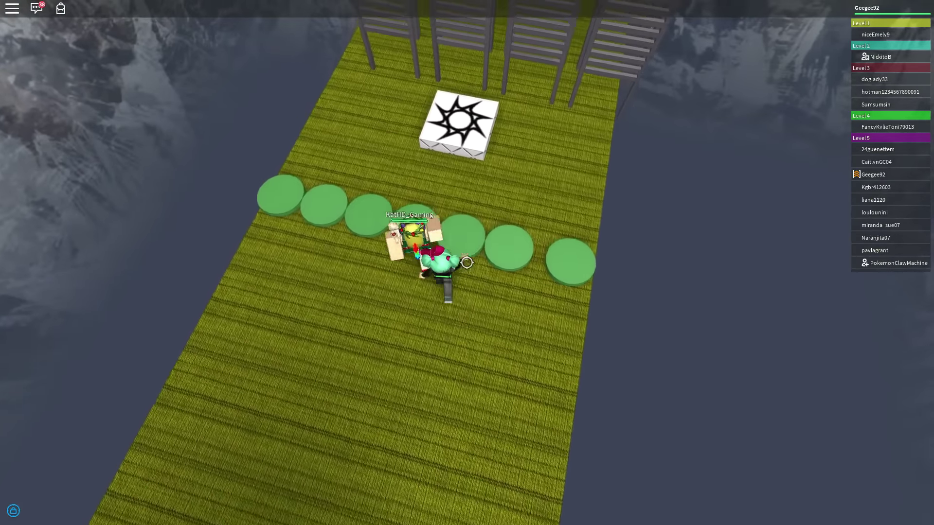
# - Cross the star block, climb the green ladder and ride the slide to the end platform
pyautogui.press('w')
pyautogui.scroll(3, 467, 263)
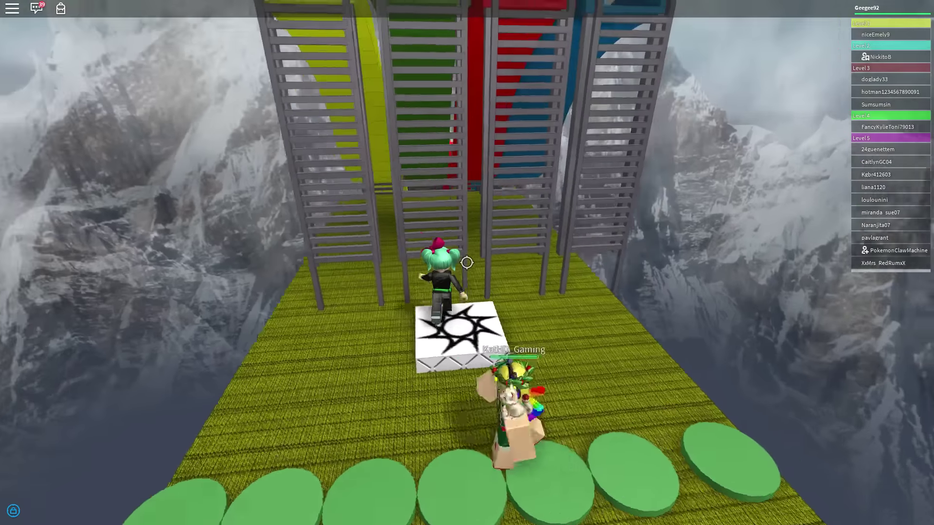
pyautogui.press('w')
pyautogui.scroll(-5, 467, 262)
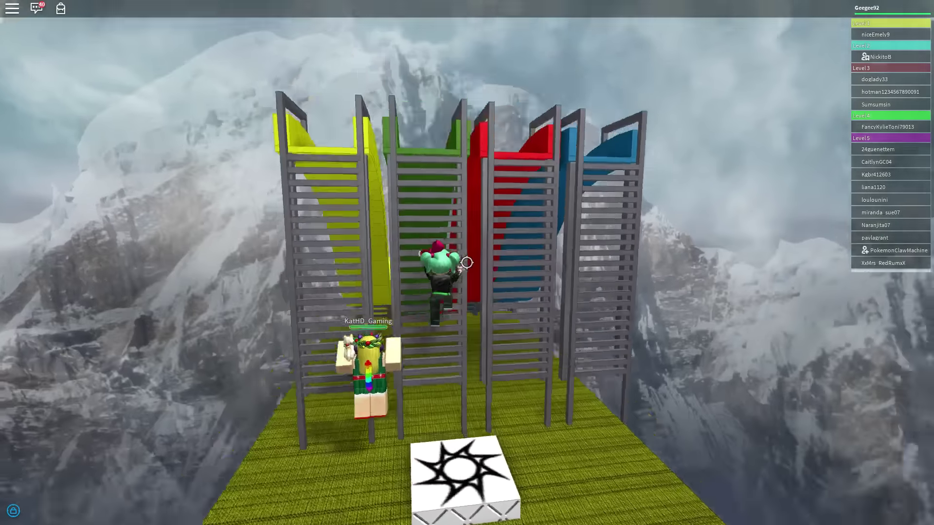
pyautogui.press('w')
pyautogui.scroll(5, 466, 263)
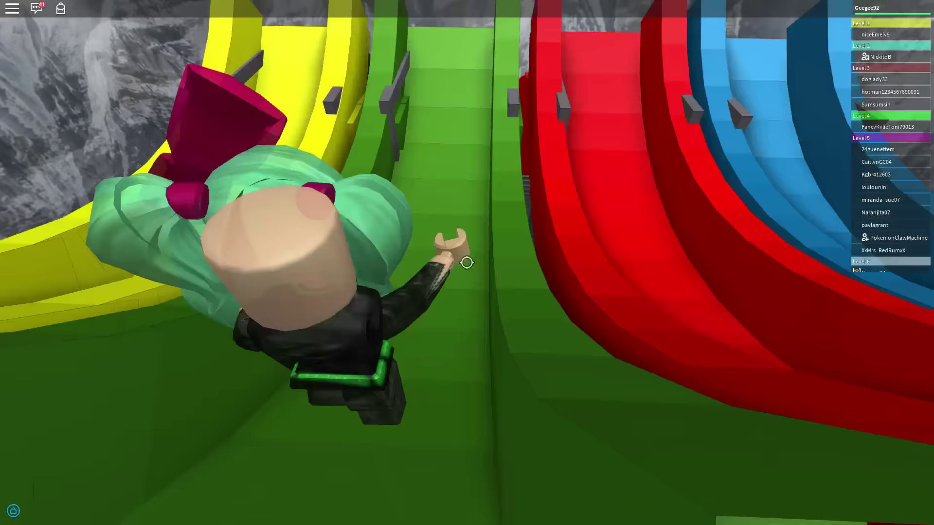
pyautogui.scroll(-3, 467, 263)
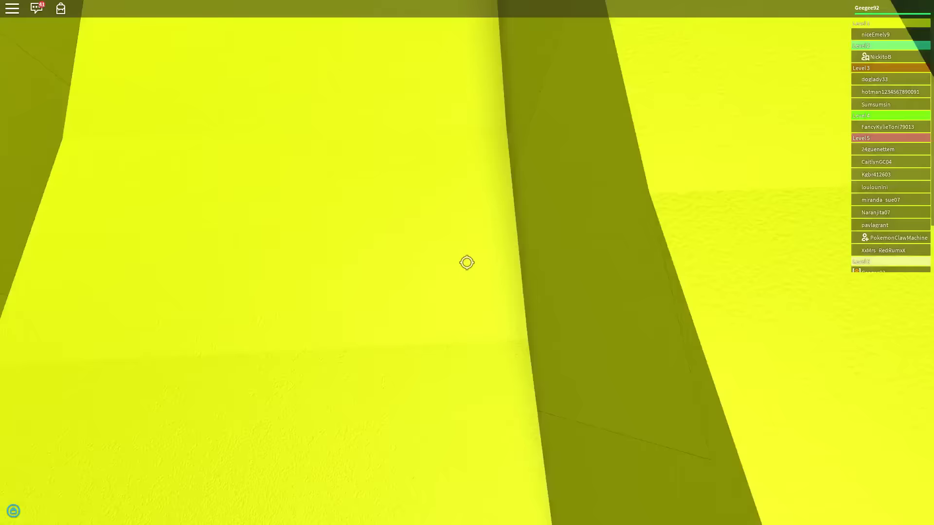
pyautogui.press('a')
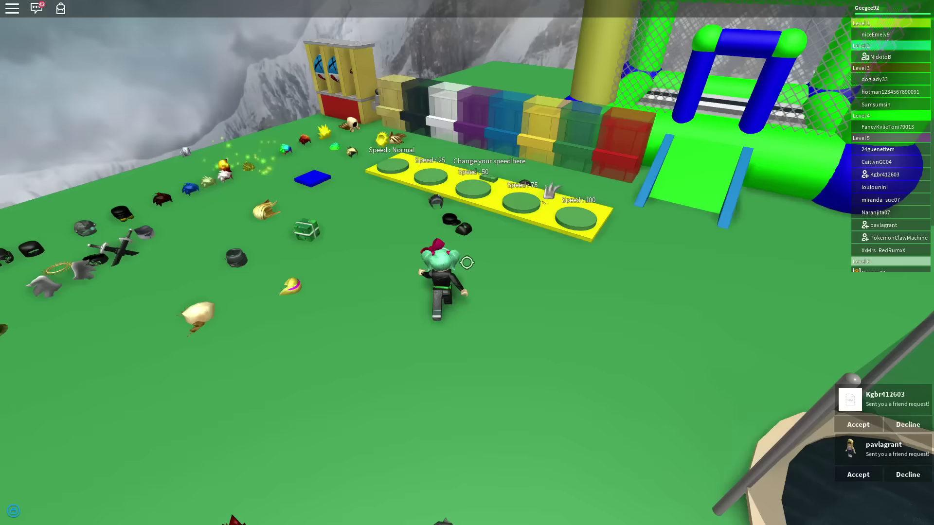
# - Cross the green end platform past the speed pads and release Shift Lock
pyautogui.press('w')
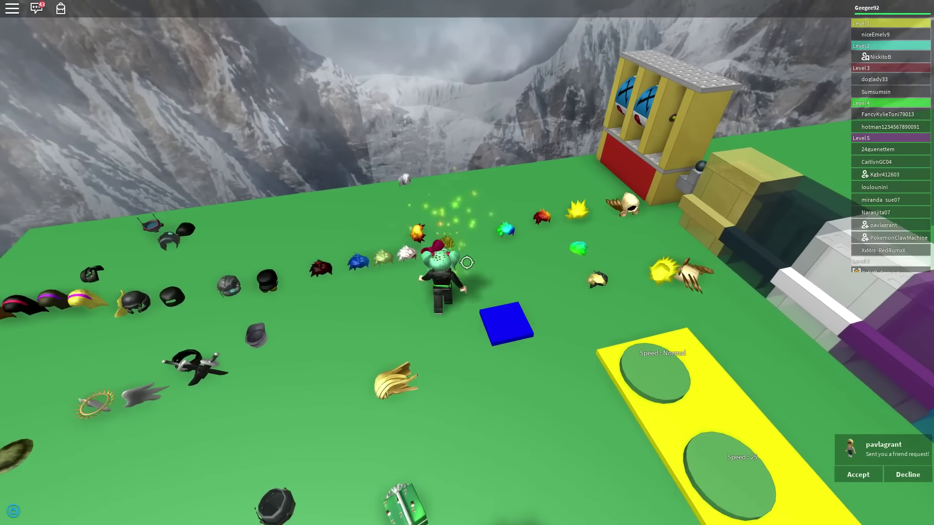
pyautogui.press('s')
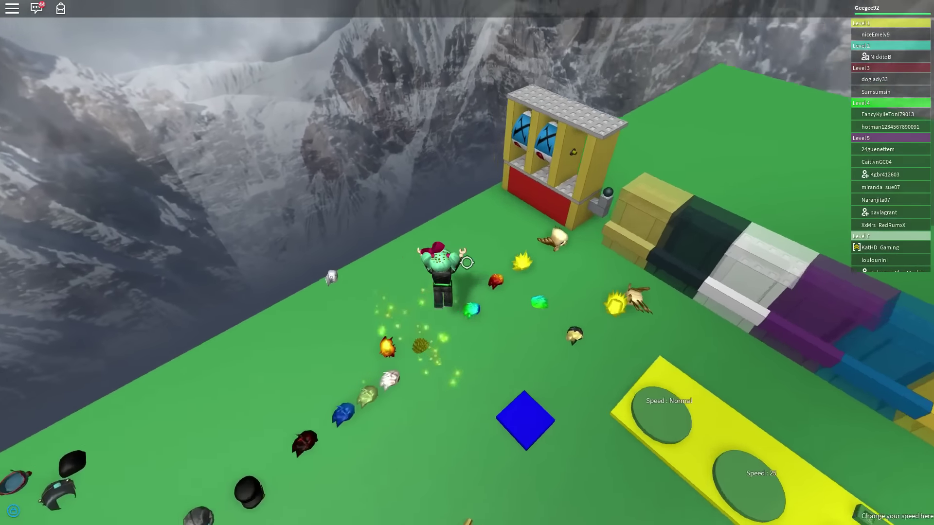
pyautogui.press('w')
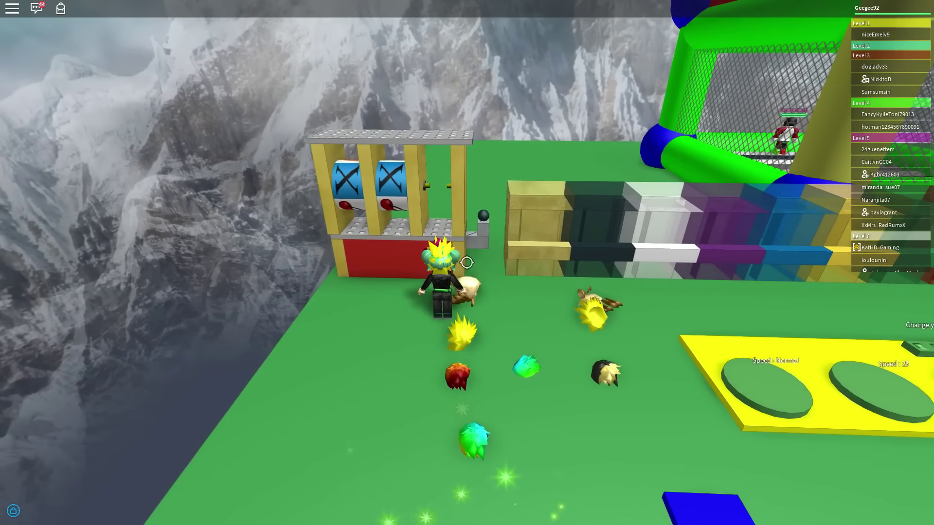
pyautogui.scroll(-3, 466, 263)
pyautogui.scroll(3, 467, 263)
pyautogui.press('shift')
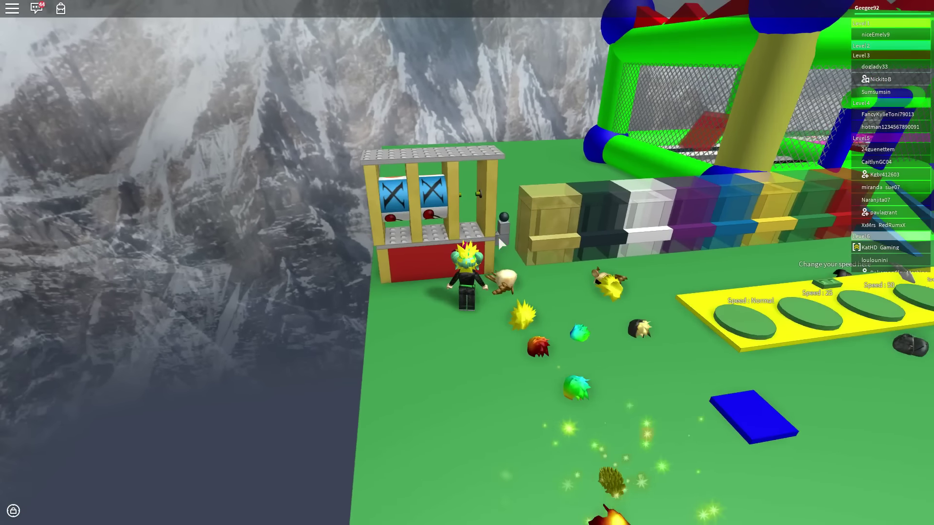
# - Walk up to the slot machine stall and along its front to spin the reels
pyautogui.press('w')
pyautogui.scroll(1, 447, 233)
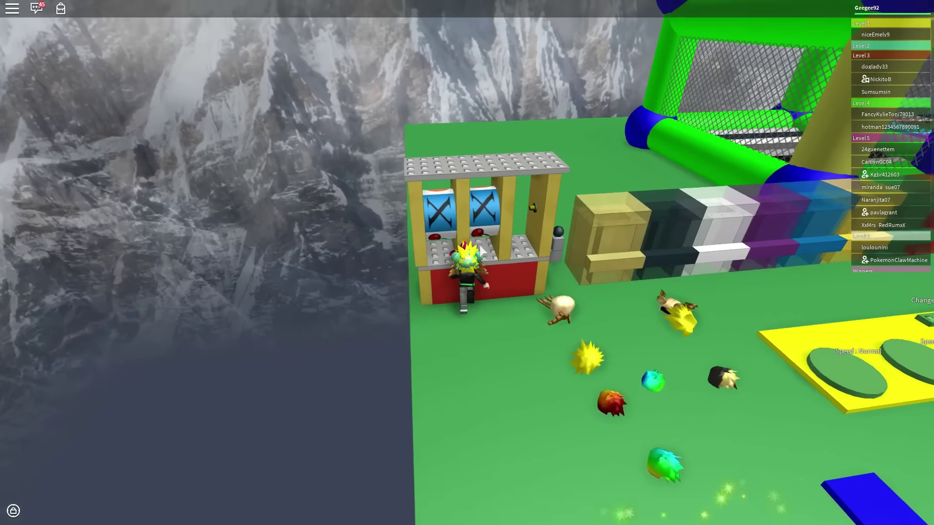
pyautogui.scroll(5, 462, 205)
pyautogui.scroll(-4, 480, 246)
pyautogui.scroll(-3, 480, 246)
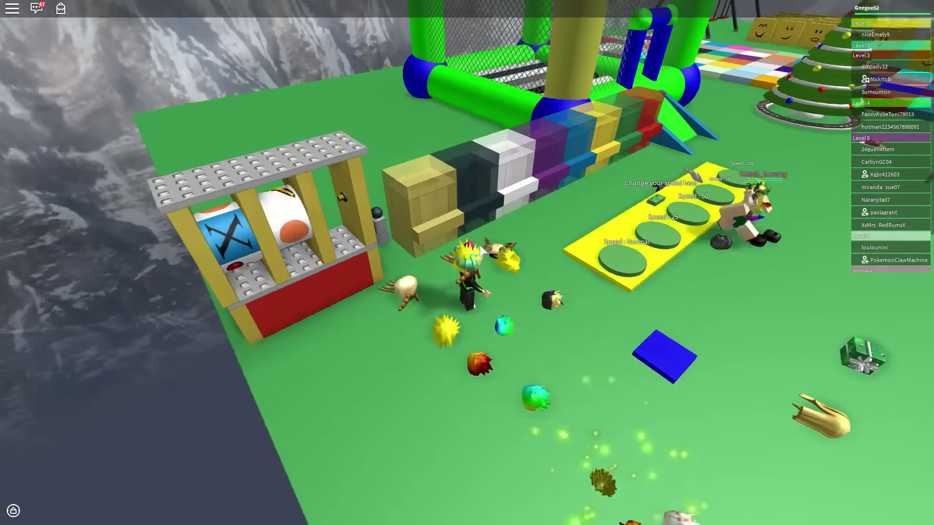
pyautogui.press('a')
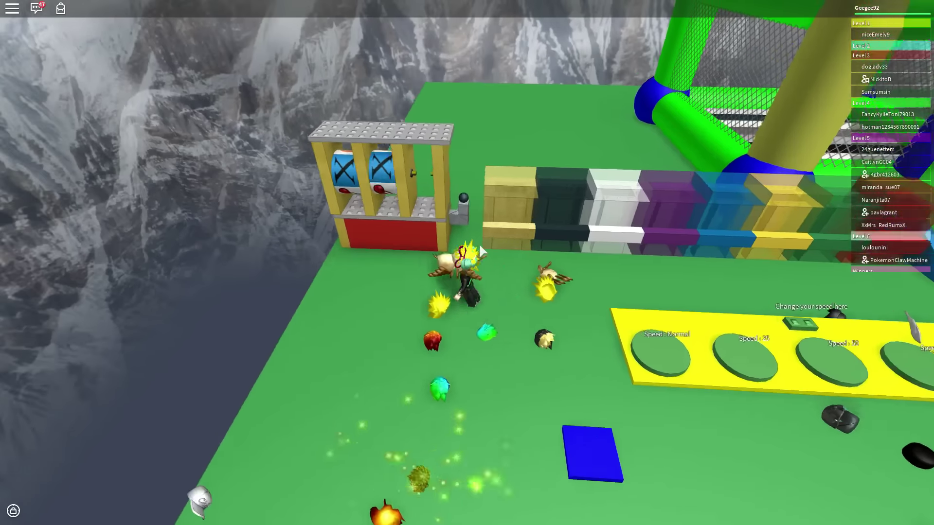
pyautogui.press('a')
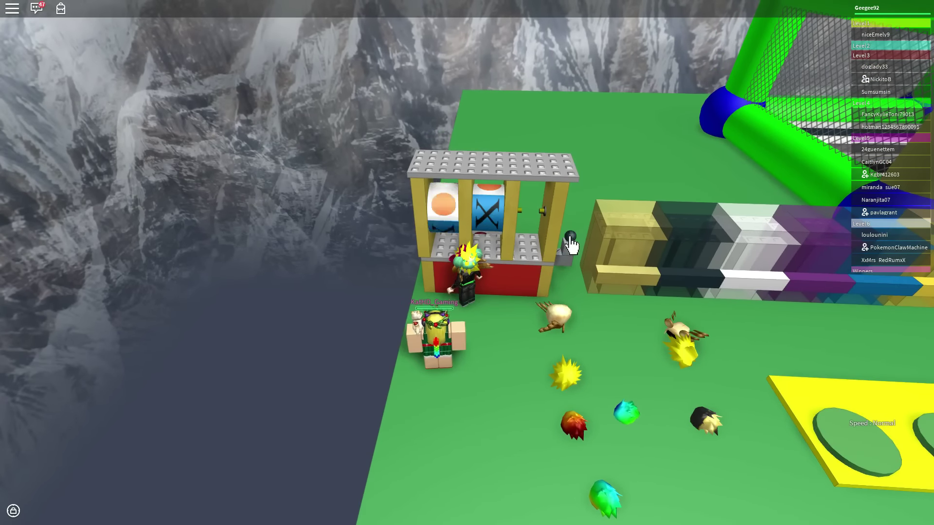
pyautogui.press('a')
pyautogui.scroll(5, 503, 270)
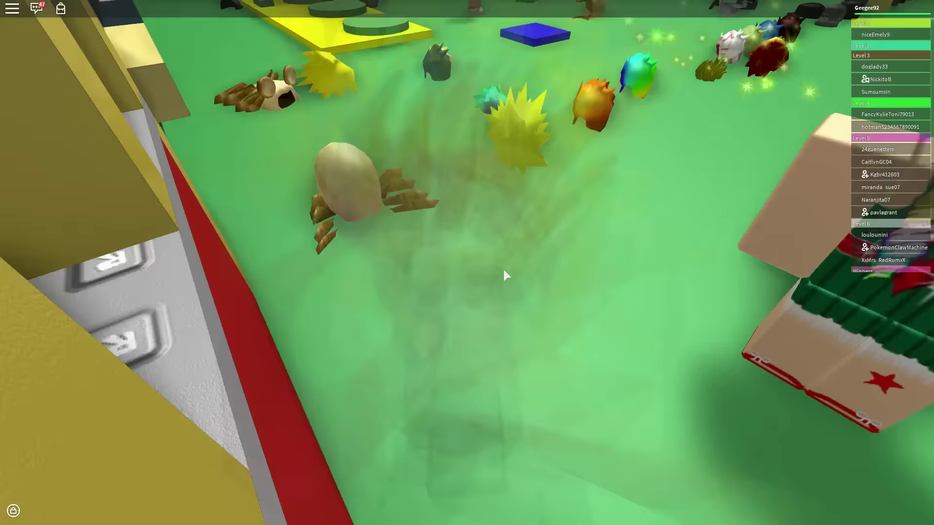
pyautogui.scroll(-10, 504, 271)
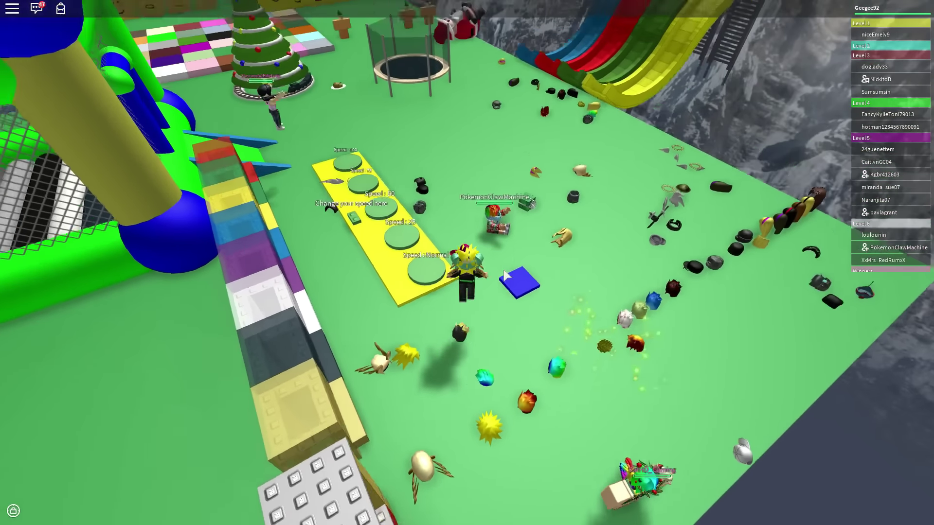
# - Turn toward the trampoline and walk past it onto the Santa figure
pyautogui.press('Left')
pyautogui.press('Left')
pyautogui.press('Left')
pyautogui.scroll(4, 503, 269)
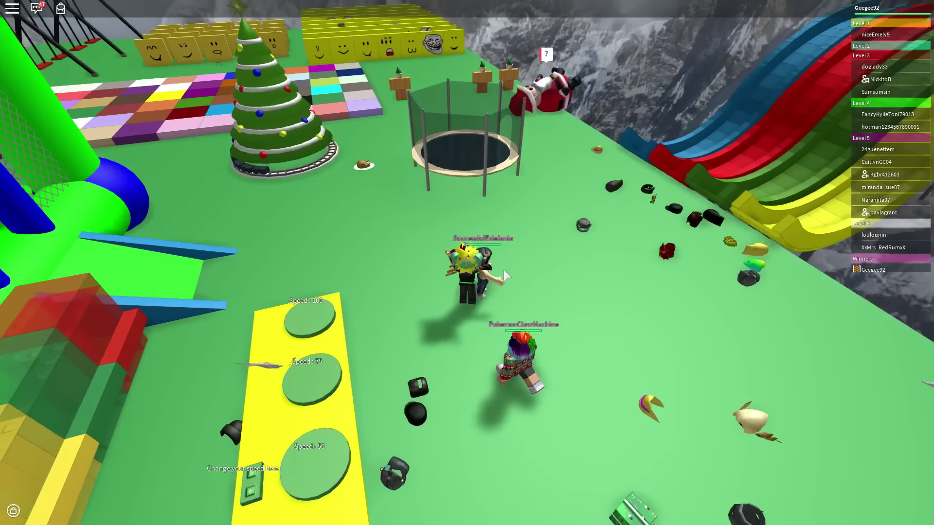
pyautogui.press('w')
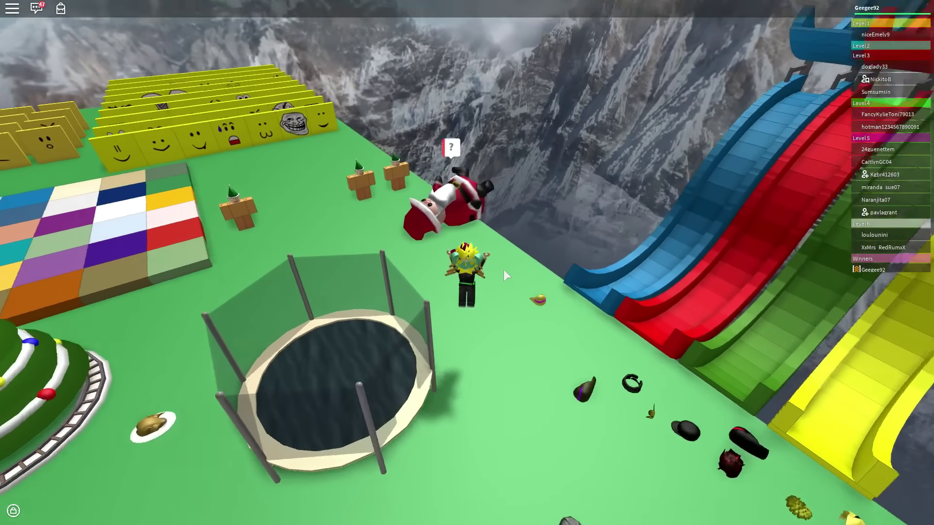
pyautogui.press('w')
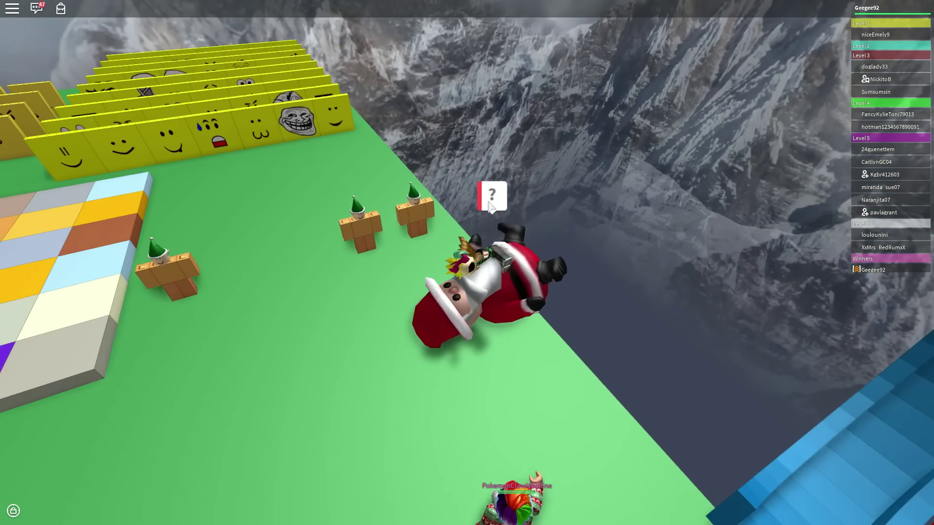
# - Orbit the view around Santa, then step off the platform edge into the void
pyautogui.press('Left')
pyautogui.press('Left')
pyautogui.press('Left')
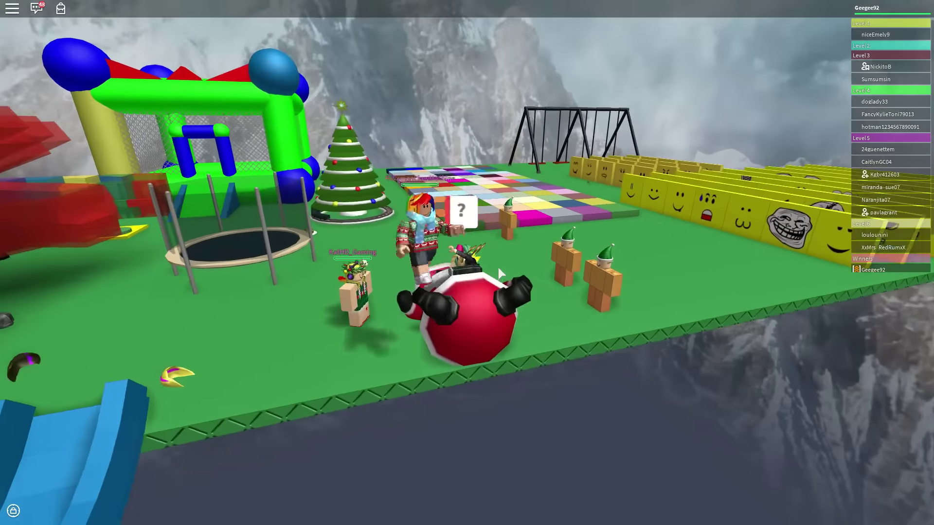
pyautogui.press('Left')
pyautogui.press('Left')
pyautogui.press('Left')
pyautogui.press('Left')
pyautogui.press('Left')
pyautogui.press('Left')
pyautogui.press('Left')
pyautogui.press('Left')
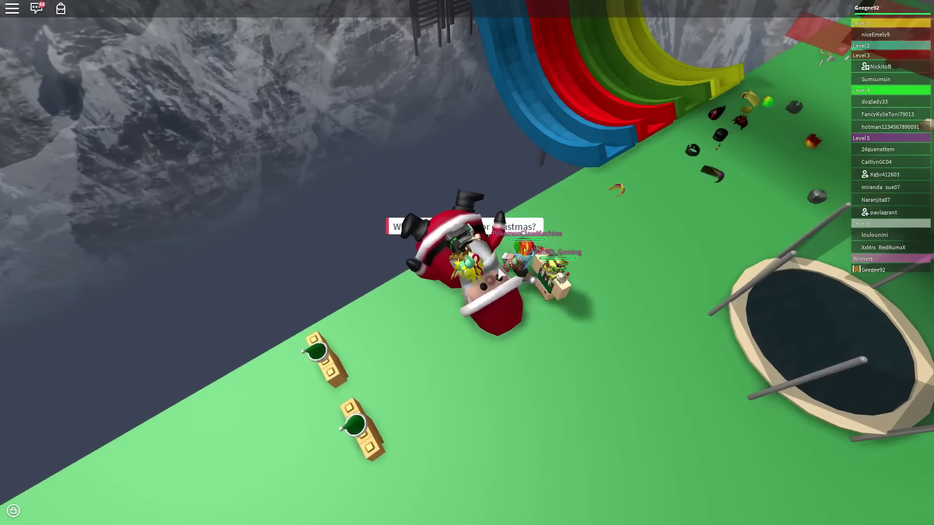
pyautogui.press('Left')
pyautogui.press('Left')
pyautogui.press('Left')
pyautogui.press('Left')
pyautogui.press('Left')
pyautogui.press('Left')
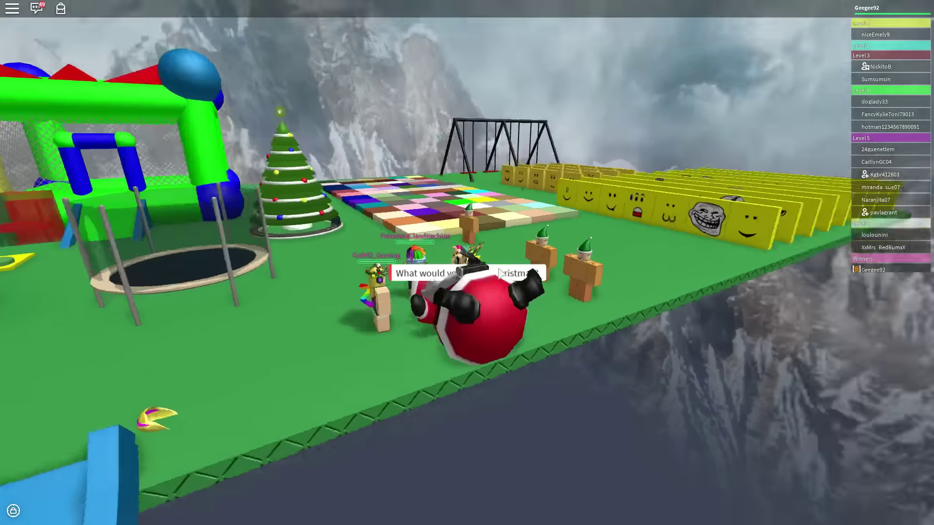
pyautogui.press('Left')
pyautogui.press('Left')
pyautogui.press('Left')
pyautogui.press('Left')
pyautogui.press('Up')
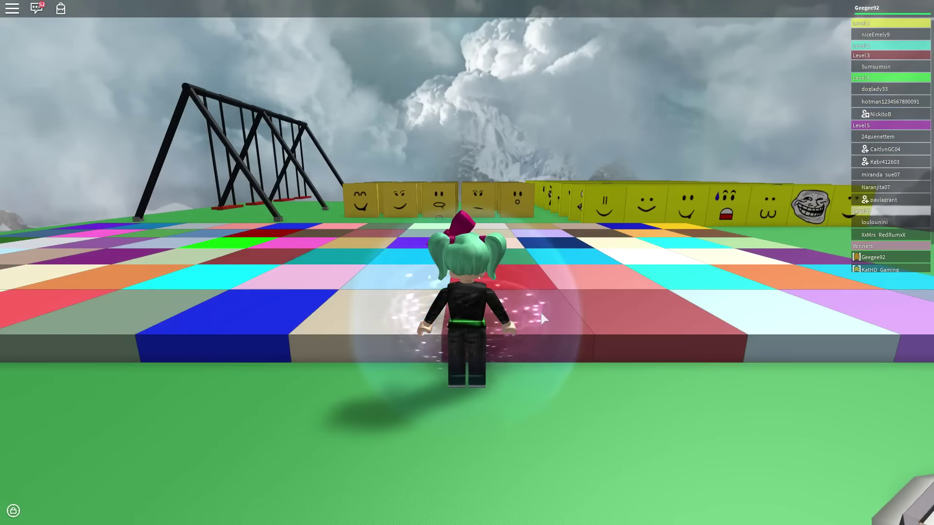
# - Cross the tiled platform and climb onto the decorated Christmas tree, stepping off and back on
pyautogui.press('Up')
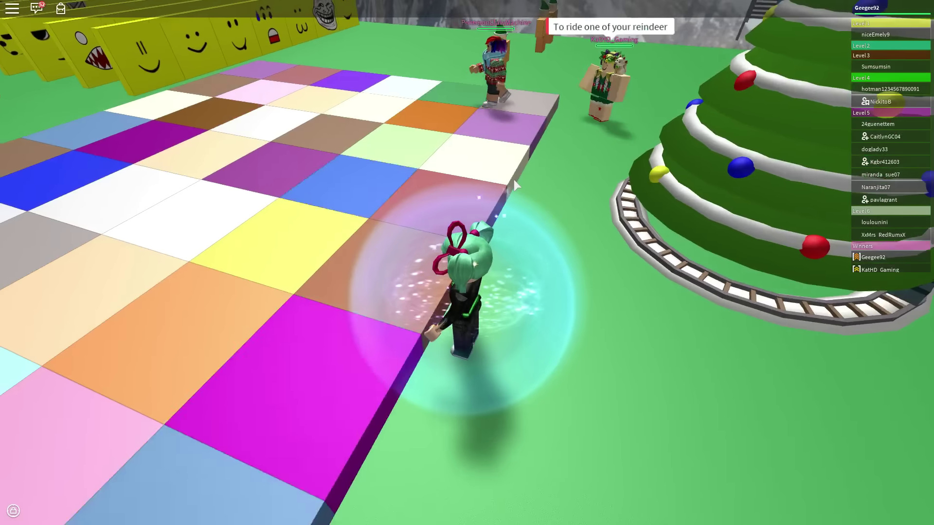
pyautogui.press('Up')
pyautogui.press('Left')
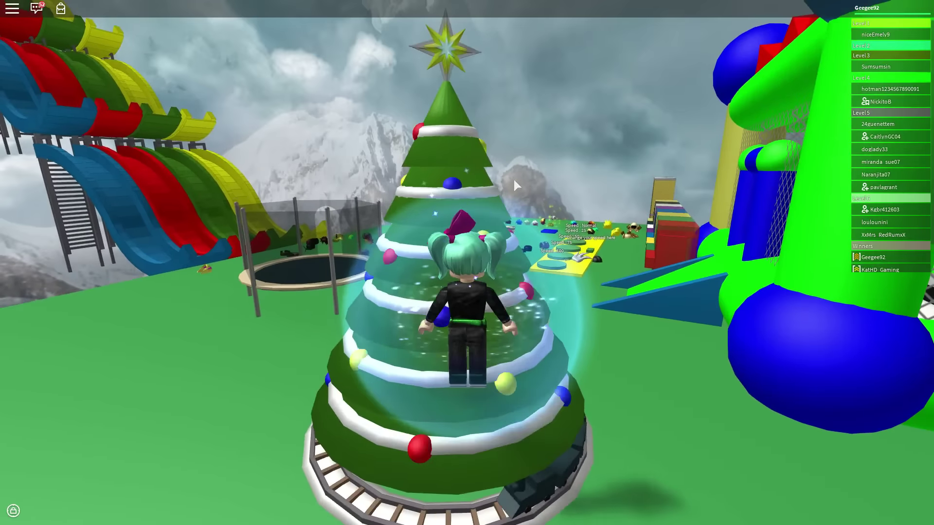
pyautogui.press('Left')
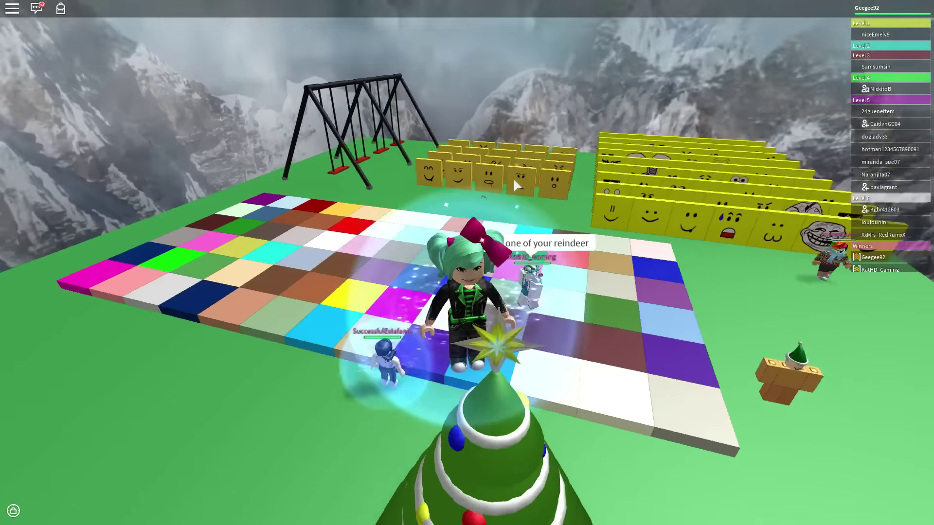
pyautogui.press('Right')
pyautogui.press('Down')
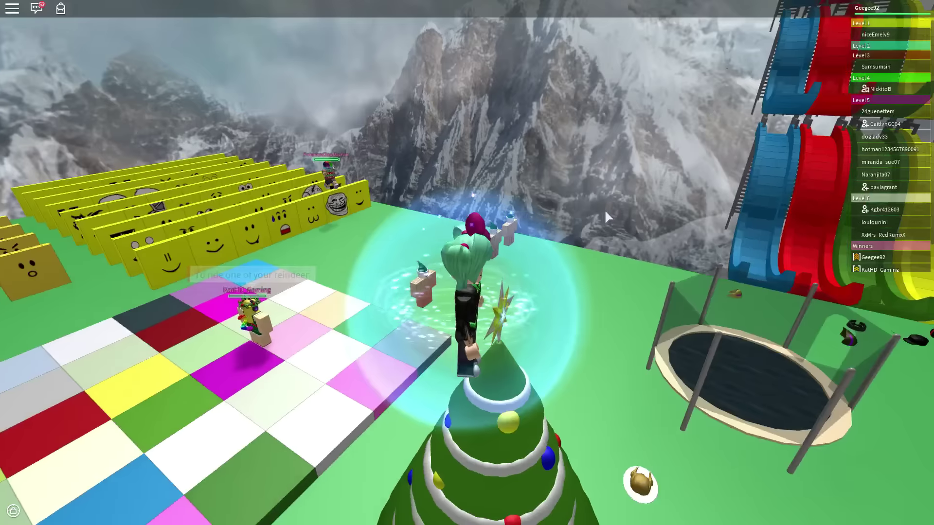
# - Run from the tree past the face blocks to the elf box
pyautogui.press('Up')
pyautogui.press('Left')
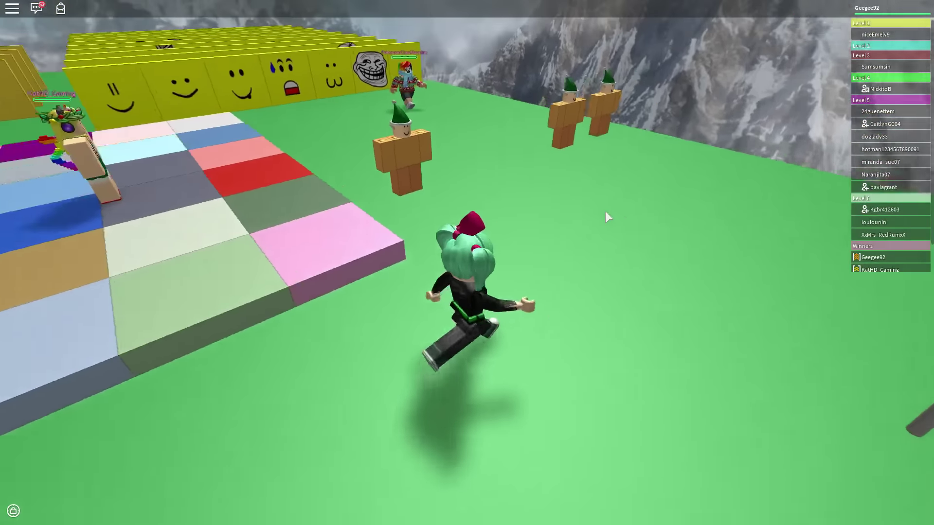
pyautogui.press('Up')
pyautogui.press('Left')
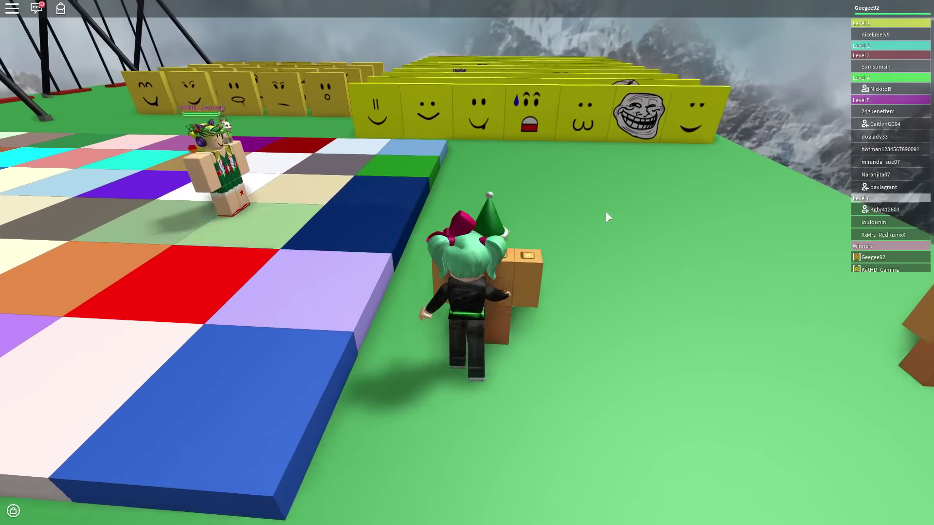
pyautogui.press('Down')
pyautogui.press('Up')
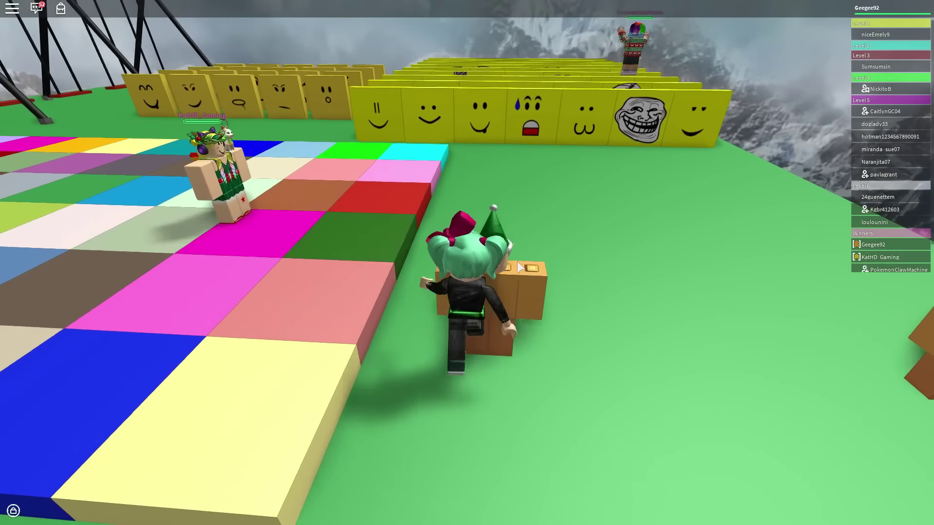
# - Run toward the slides, then turn back toward the mountains while looking around the floor
pyautogui.press('Right')
pyautogui.press('Up')
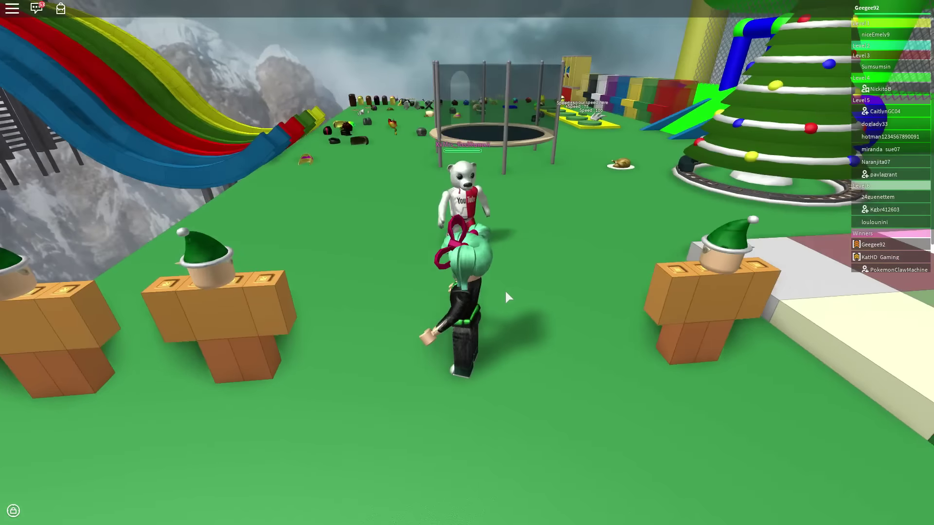
pyautogui.press('Down')
pyautogui.press('Up')
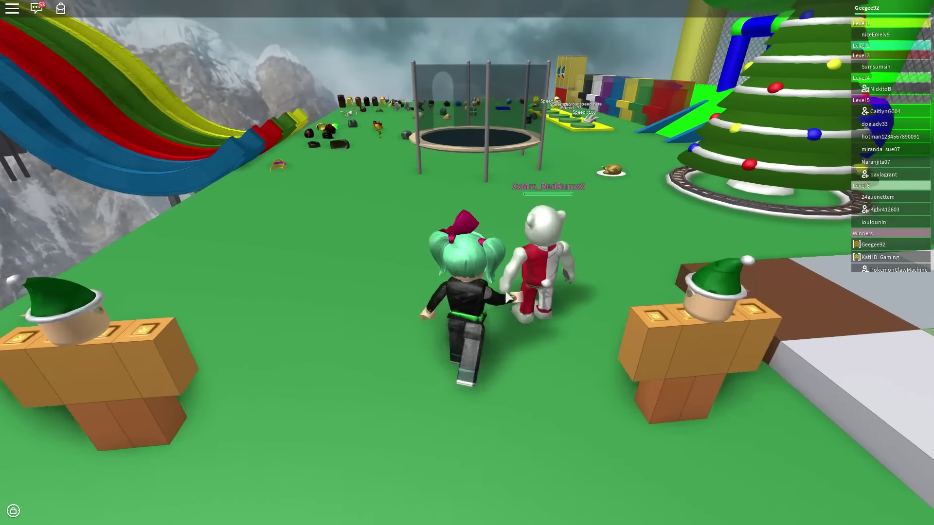
pyautogui.press('Left')
pyautogui.press('Left')
pyautogui.press('Up')
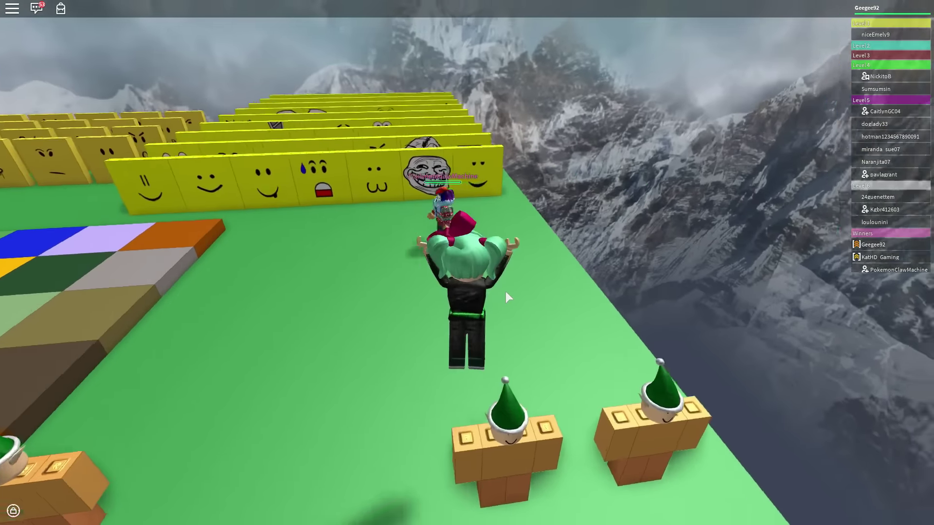
pyautogui.press('Right')
pyautogui.press('Right')
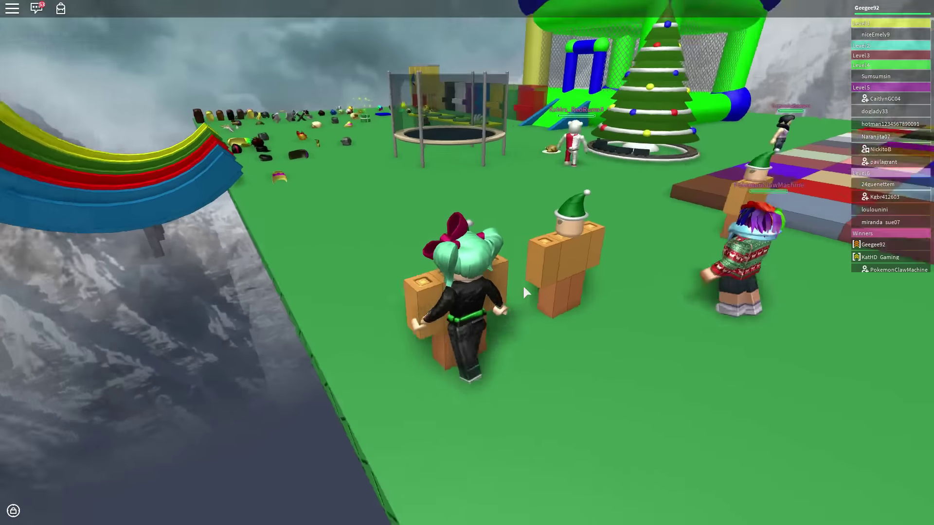
# - Run past the Christmas tree to the foot of the bounce house ramp
pyautogui.press('Up')
pyautogui.press('Left')
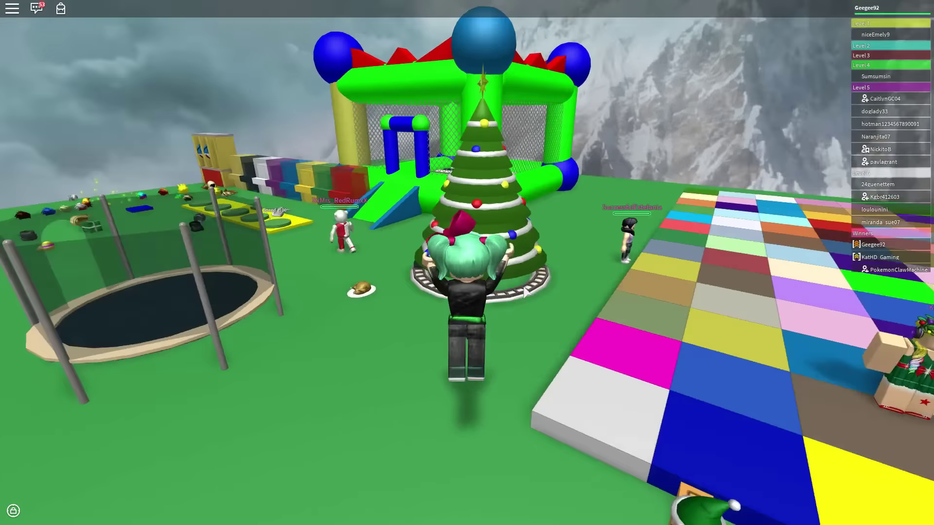
pyautogui.press('Up')
pyautogui.press('Left')
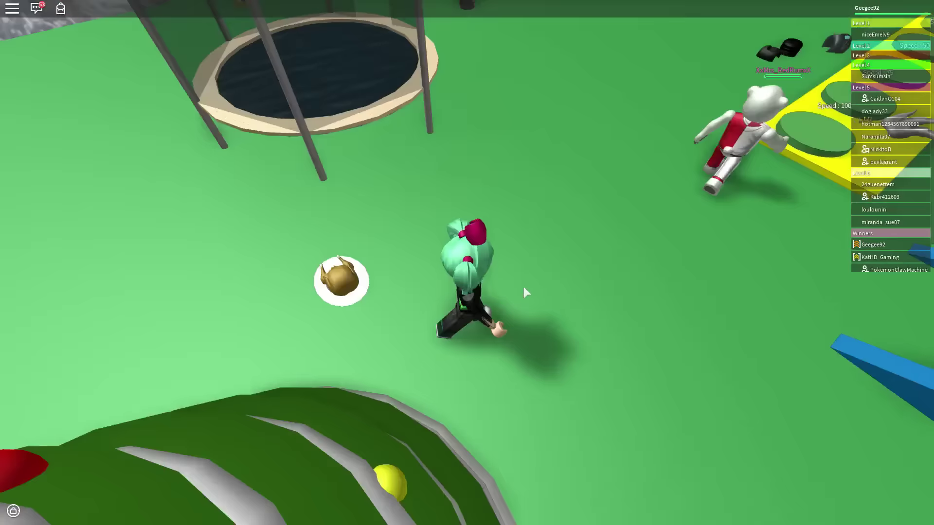
pyautogui.press('Left')
pyautogui.press('Up')
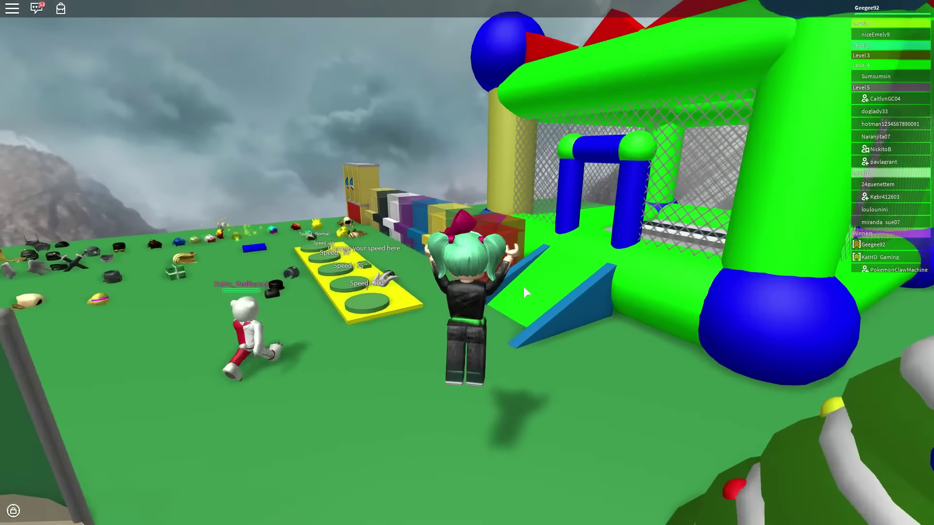
# - Run up into the bounce house, bounce on the rollers, and exit through the arch
pyautogui.press('Up')
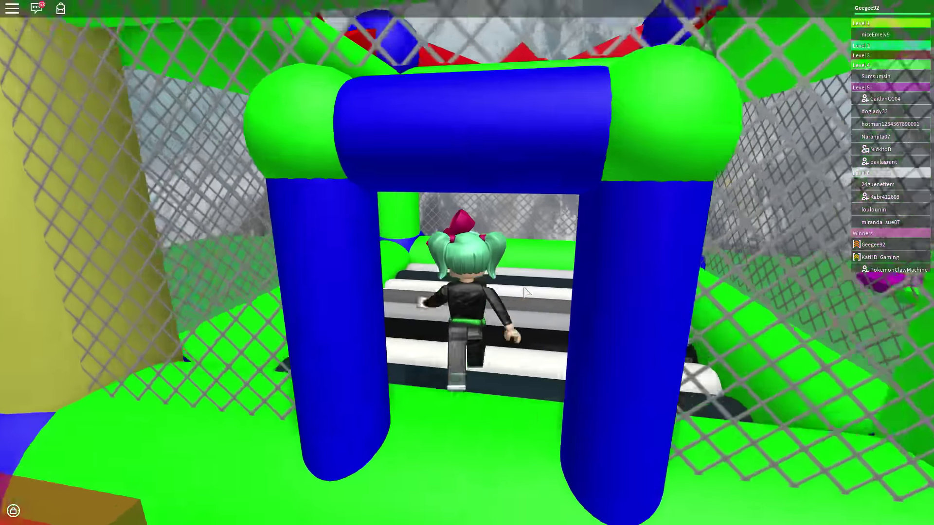
pyautogui.press('Down')
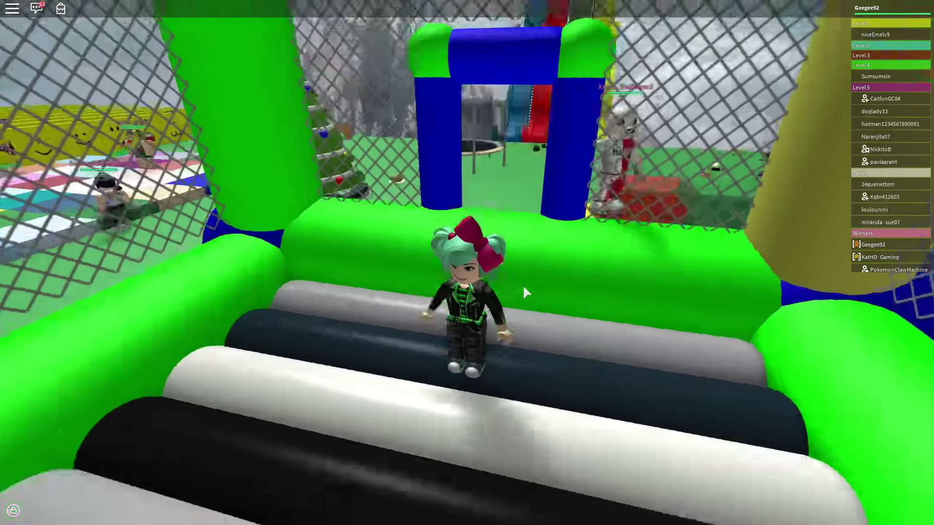
pyautogui.press('Up')
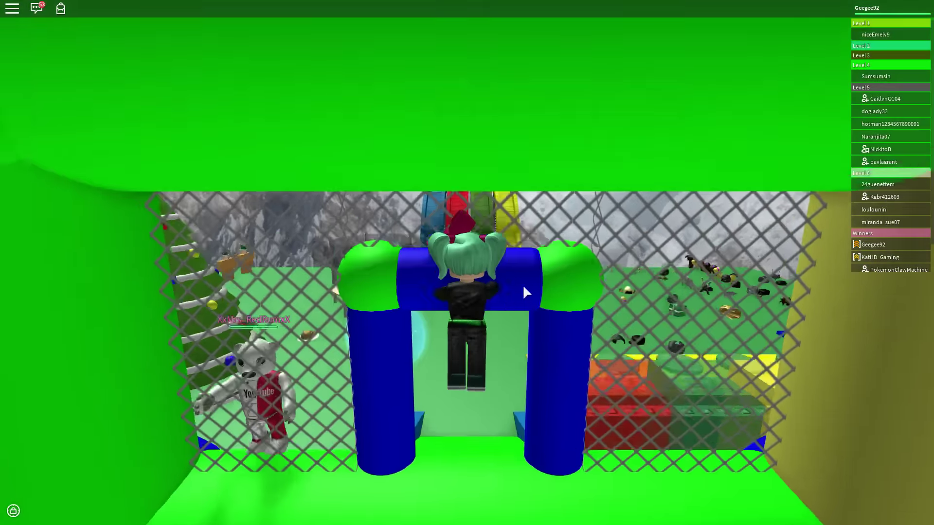
pyautogui.press('Up')
pyautogui.press('Left')
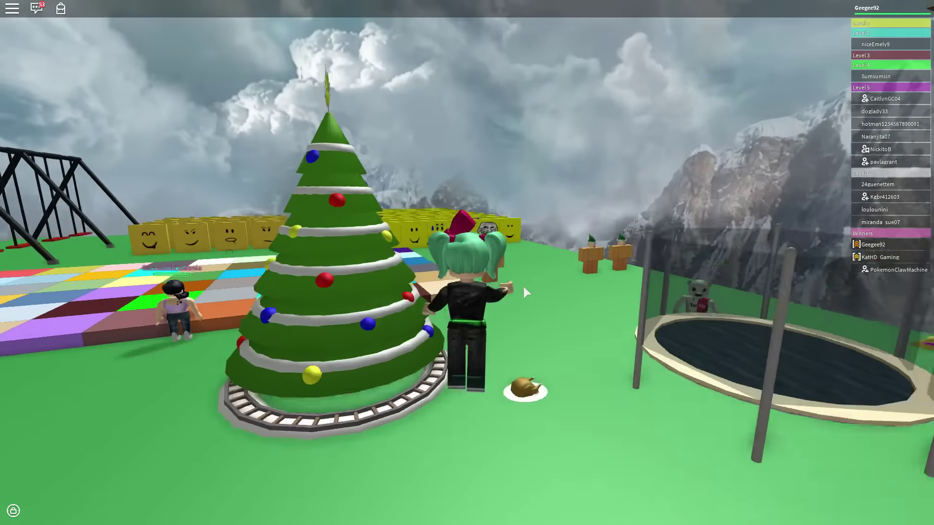
# - Return to the yellow speed pad, move around on it, then head toward the coloured blocks
pyautogui.press('Up')
pyautogui.press('Right')
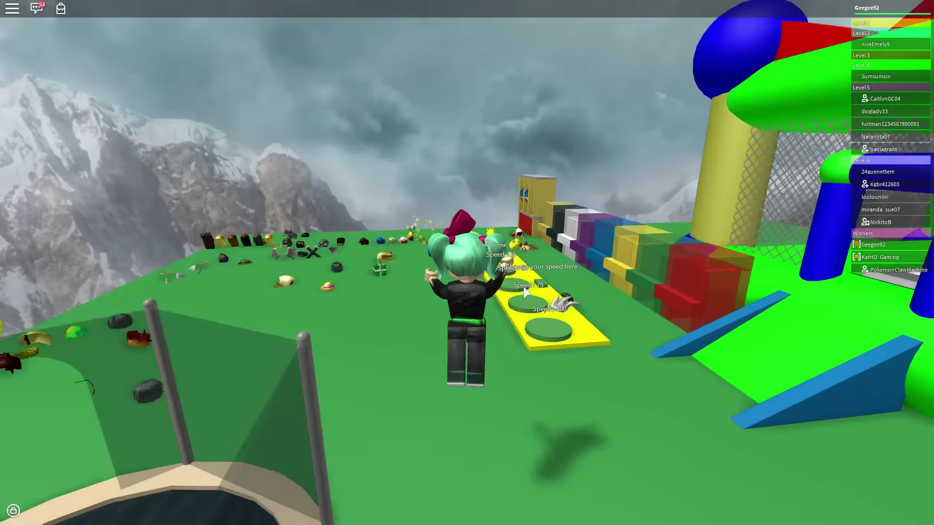
pyautogui.press('Left')
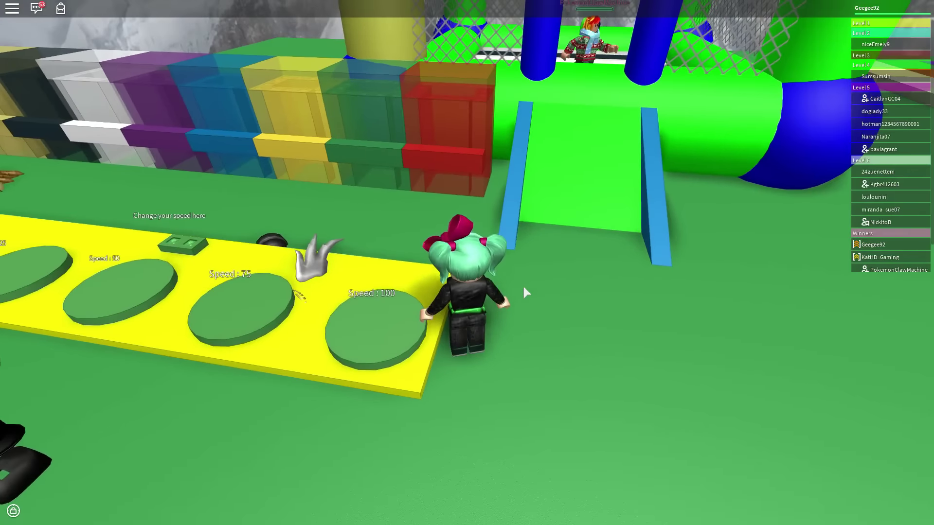
pyautogui.press('Up')
pyautogui.press('Right')
pyautogui.press('Down')
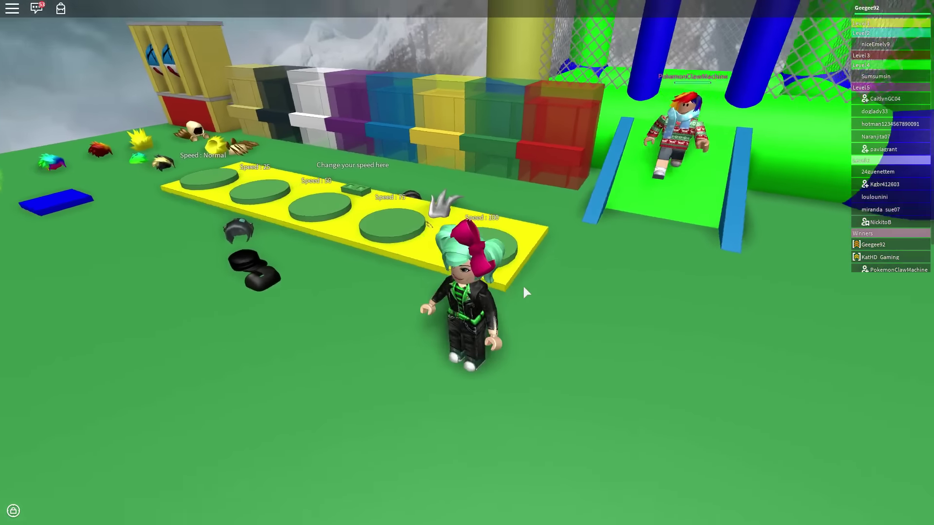
pyautogui.press('Up')
# - Turn on Shift-lock, jump onto the narrow green path, and walk it to the lava-bar walkway
pyautogui.press('shift')
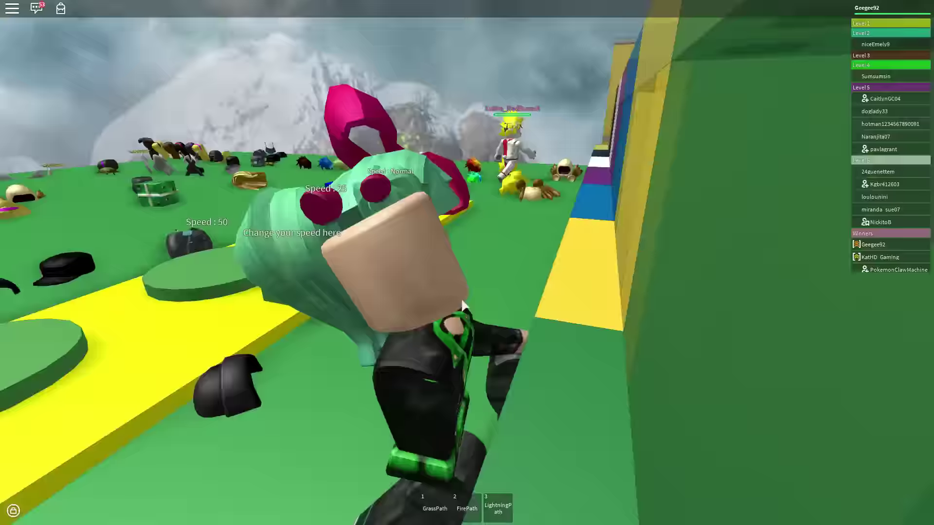
pyautogui.press('Up')
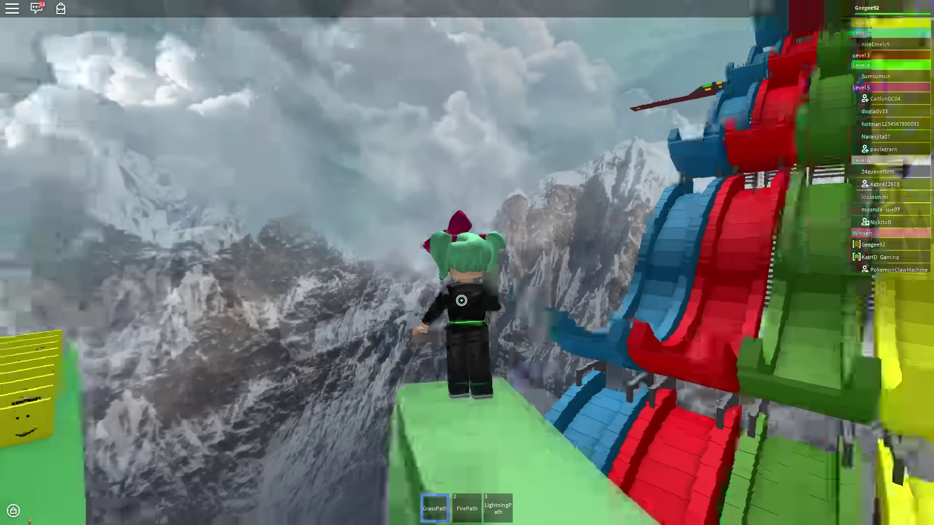
pyautogui.press('space')
pyautogui.press('Up')
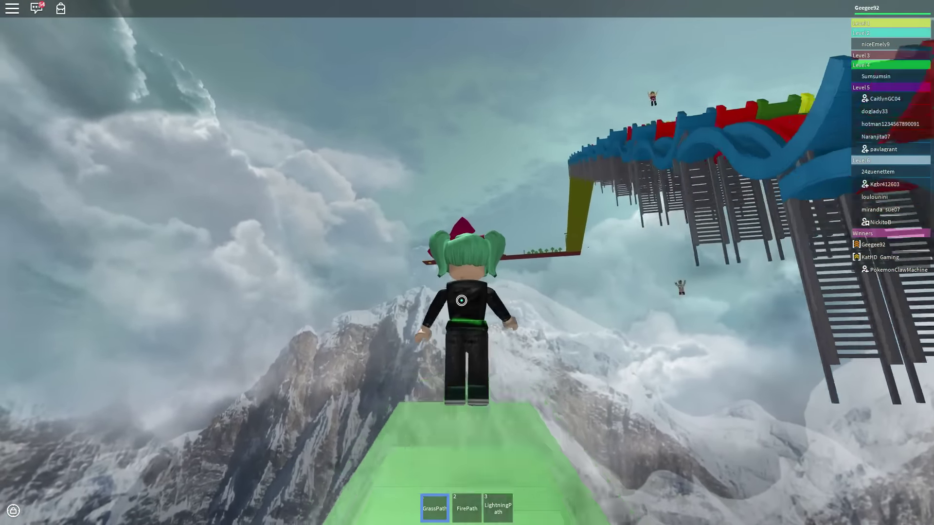
pyautogui.press('Up')
pyautogui.press('Up')
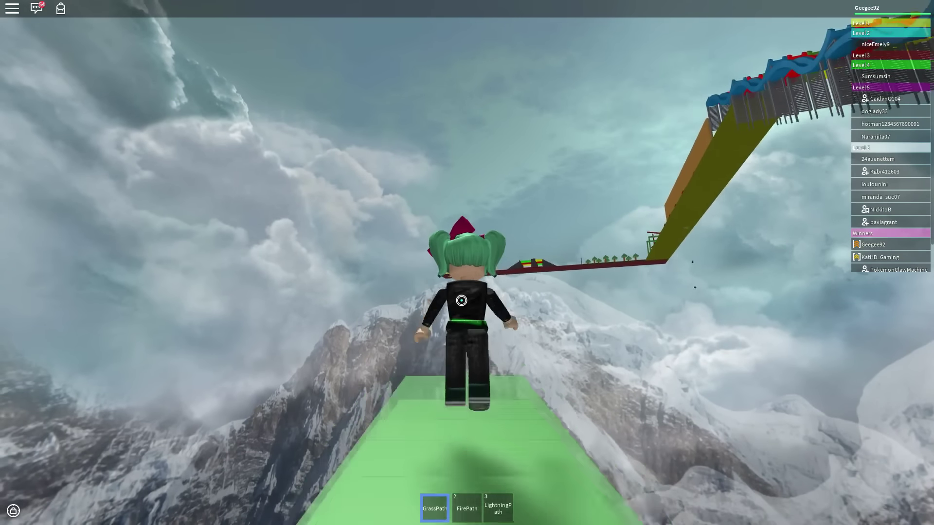
pyautogui.press('Up')
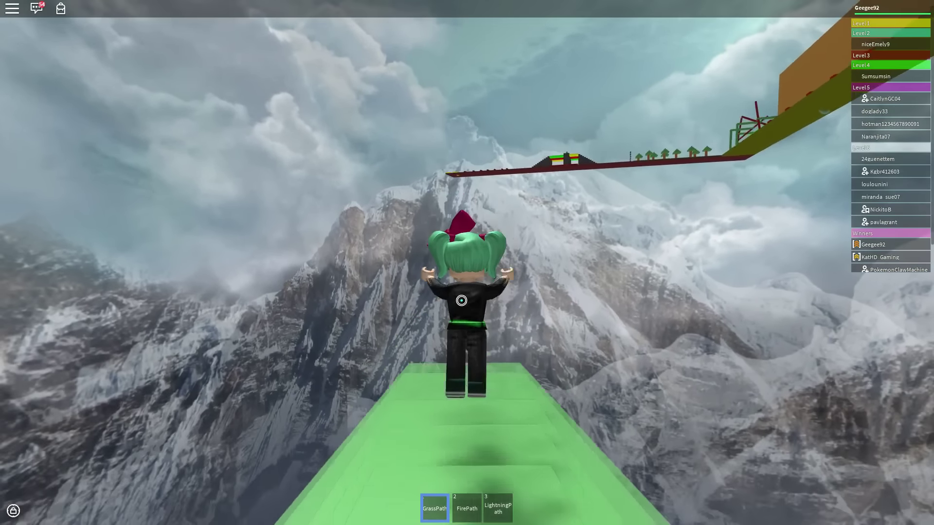
pyautogui.press('Up')
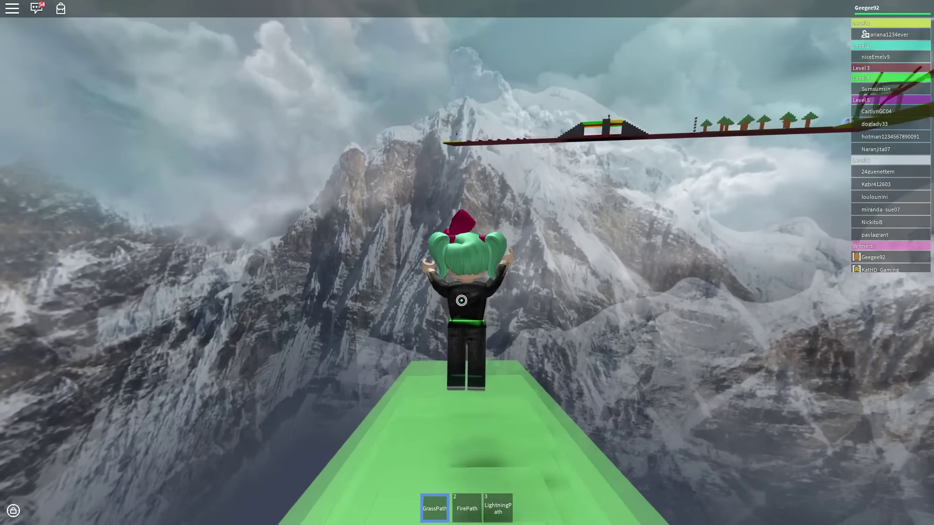
pyautogui.press('Up')
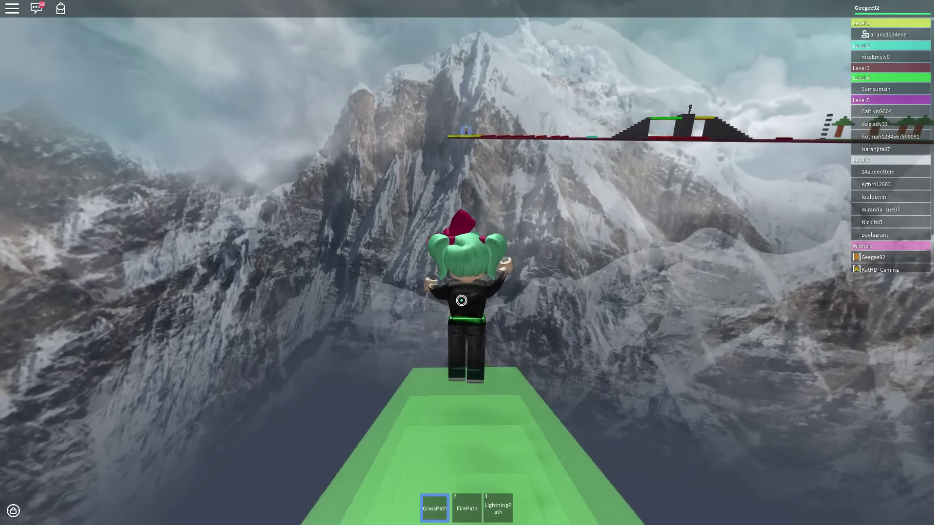
pyautogui.press('Up')
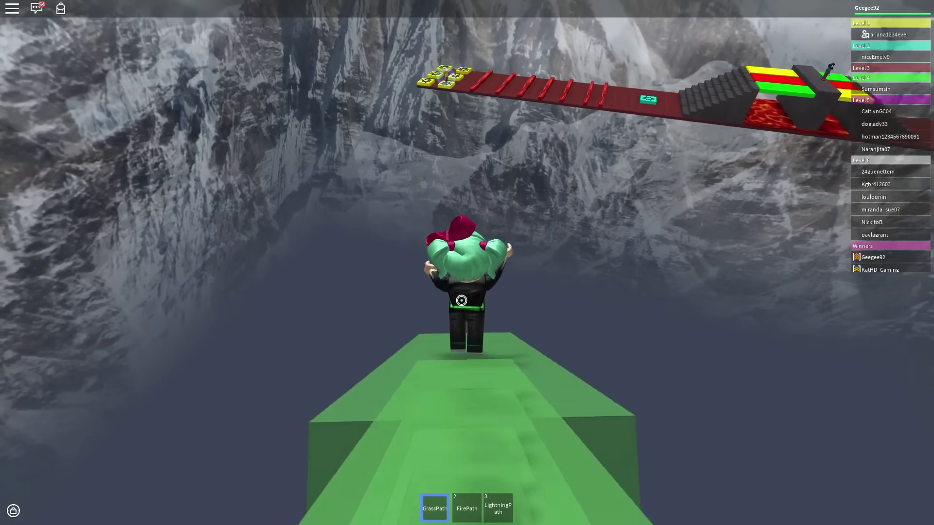
# - Jump onto the red walkway with yellow tiles and line up to face along it
pyautogui.press('Up')
pyautogui.press('space')
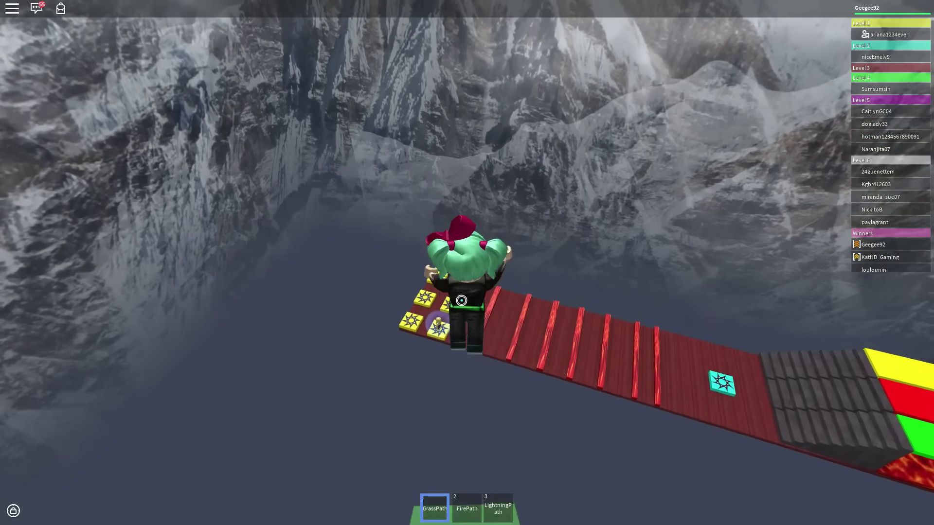
pyautogui.press('Up')
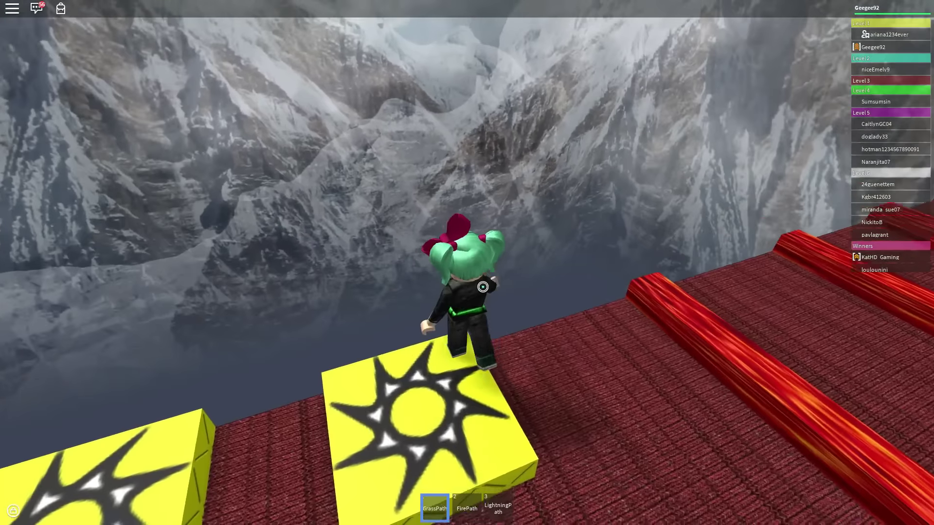
pyautogui.press('Up')
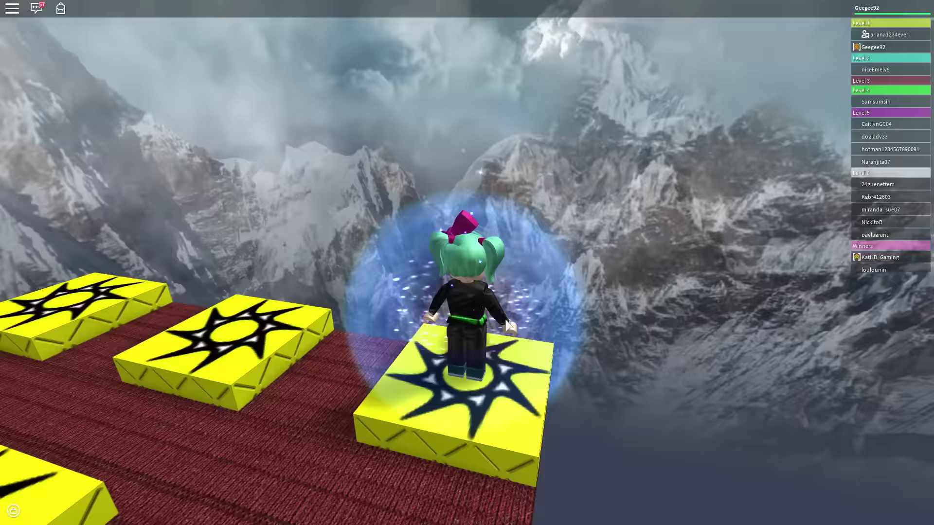
pyautogui.press('shift')
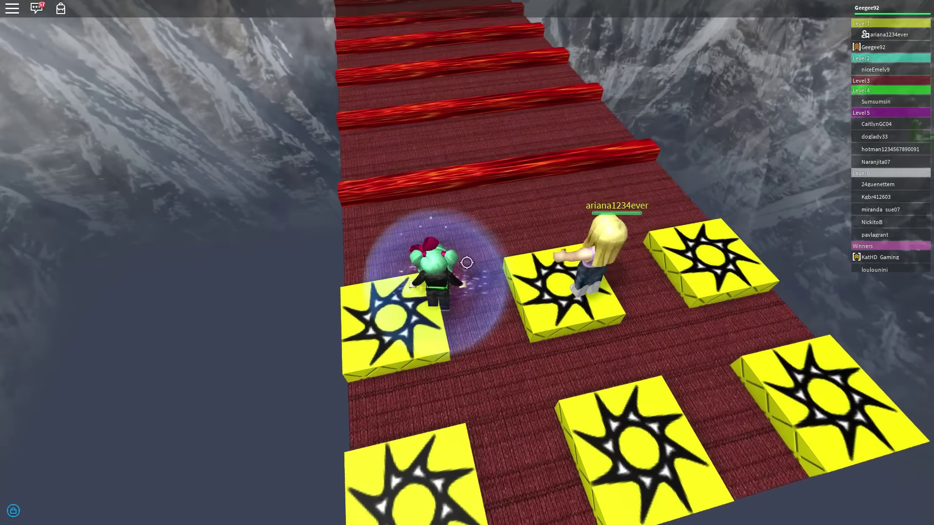
# - Run and jump over the lava bars, advancing past the yellow pads
pyautogui.press('w')
pyautogui.press('space')
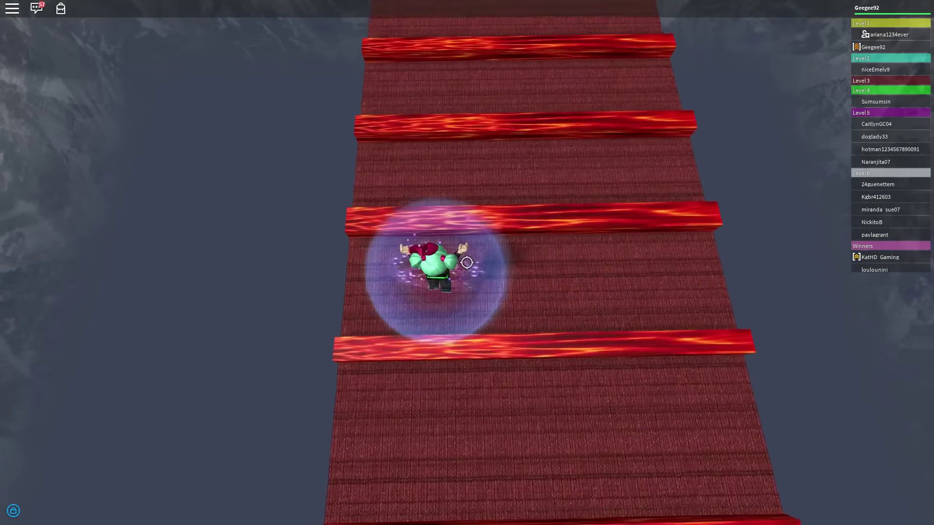
pyautogui.press('w')
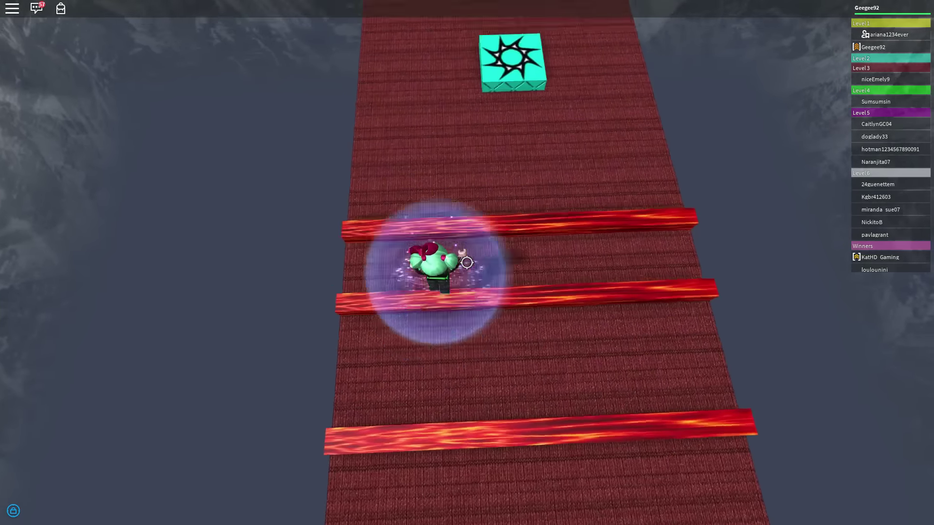
pyautogui.scroll(5, 467, 263)
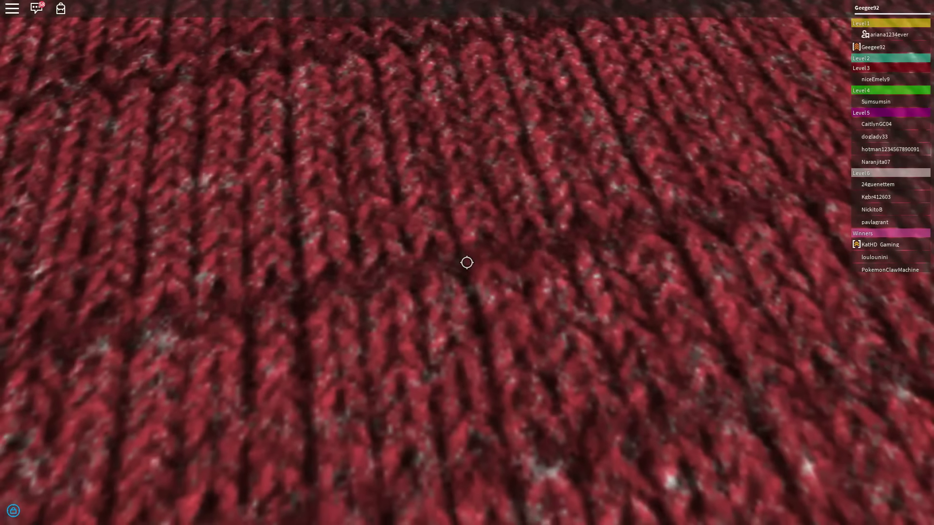
pyautogui.press('w')
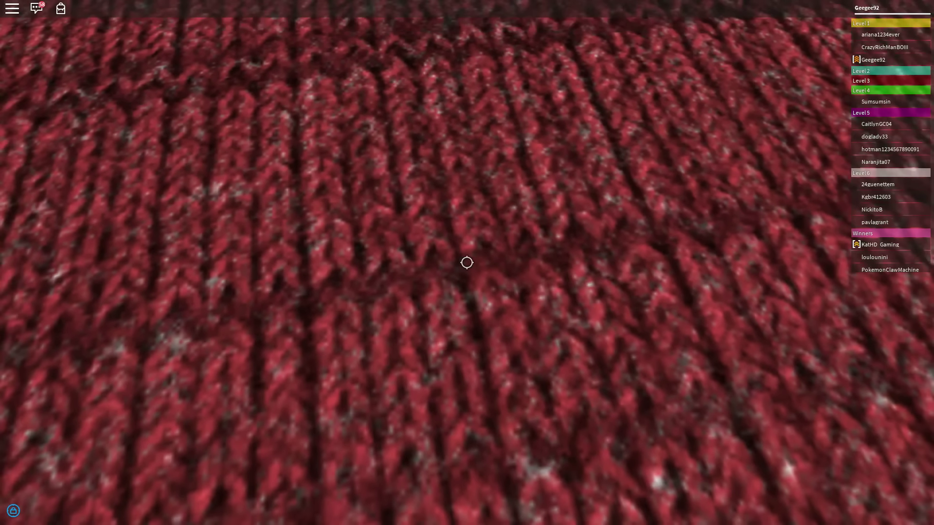
pyautogui.scroll(-5, 468, 262)
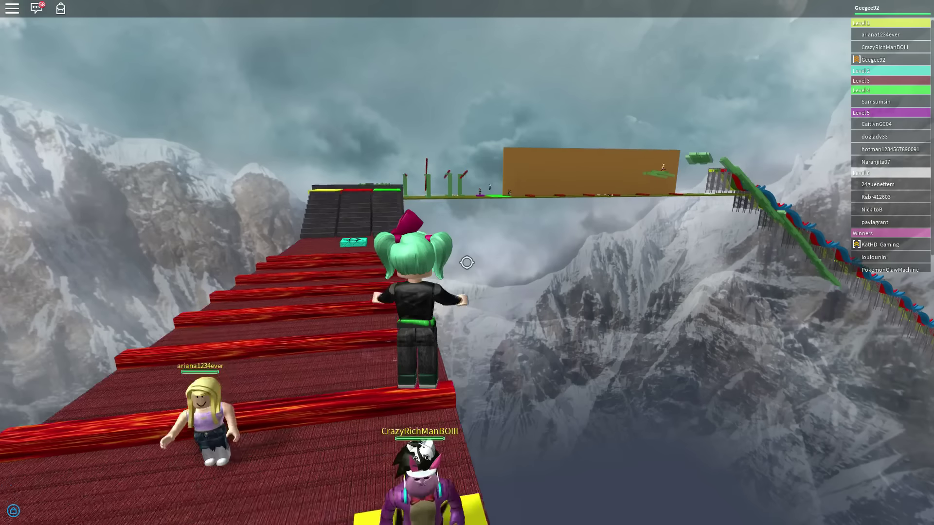
pyautogui.scroll(-2, 467, 262)
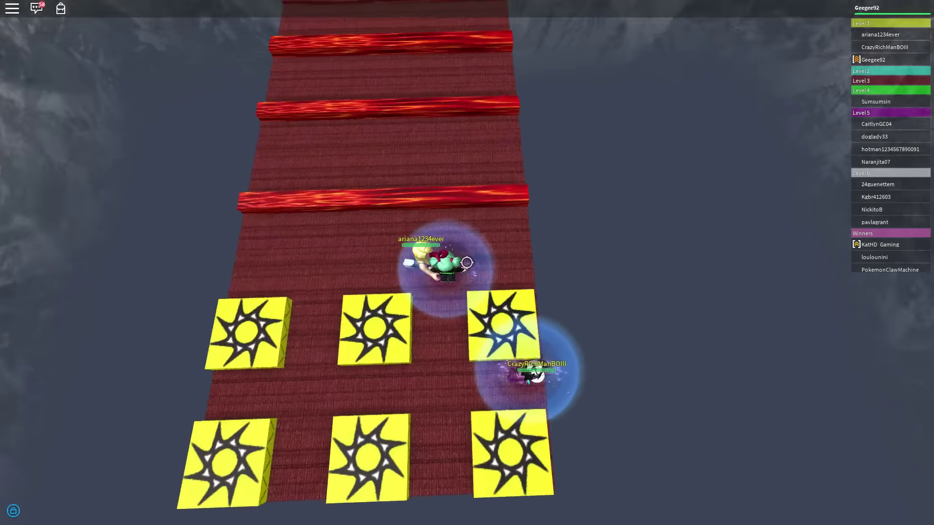
pyautogui.press('w')
pyautogui.press('space')
pyautogui.press('w')
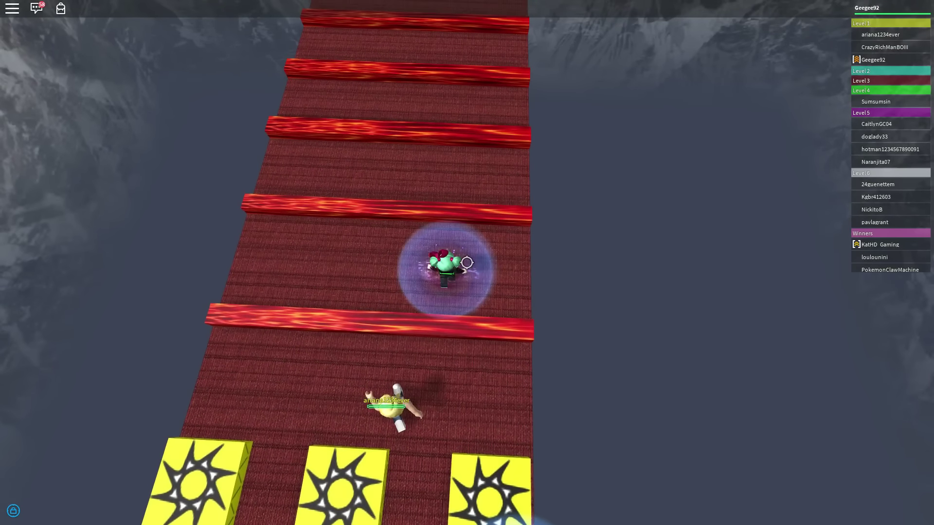
pyautogui.press('w')
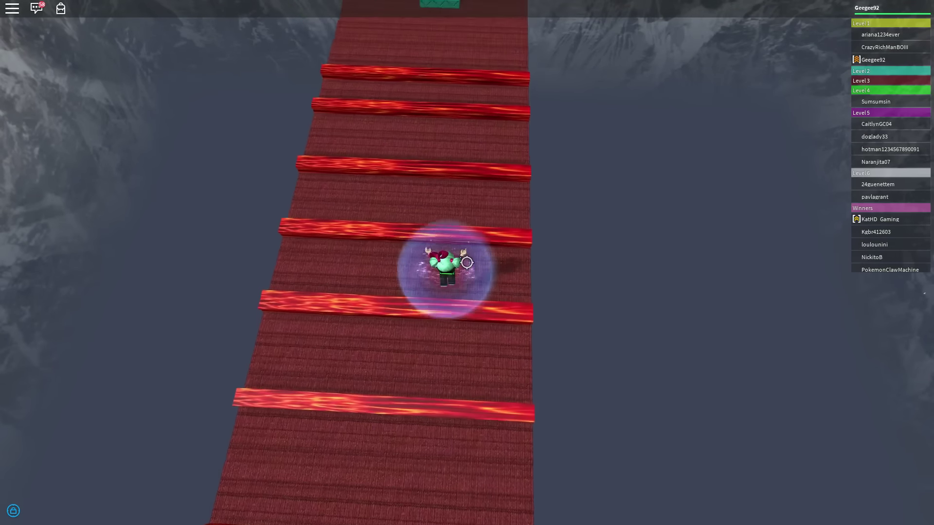
pyautogui.press('w')
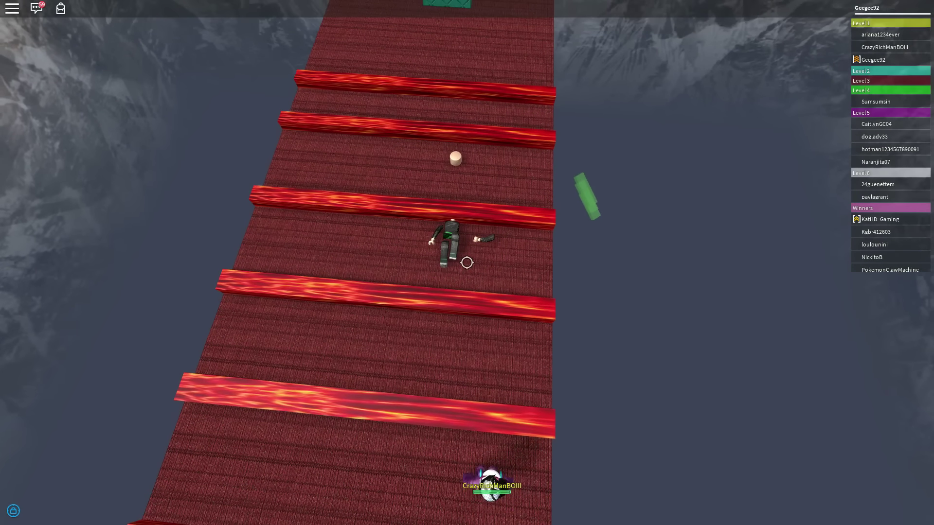
# - After respawning, walk up the lava-bar track past the last bars onto the cyan checkpoint pad
pyautogui.press('w')
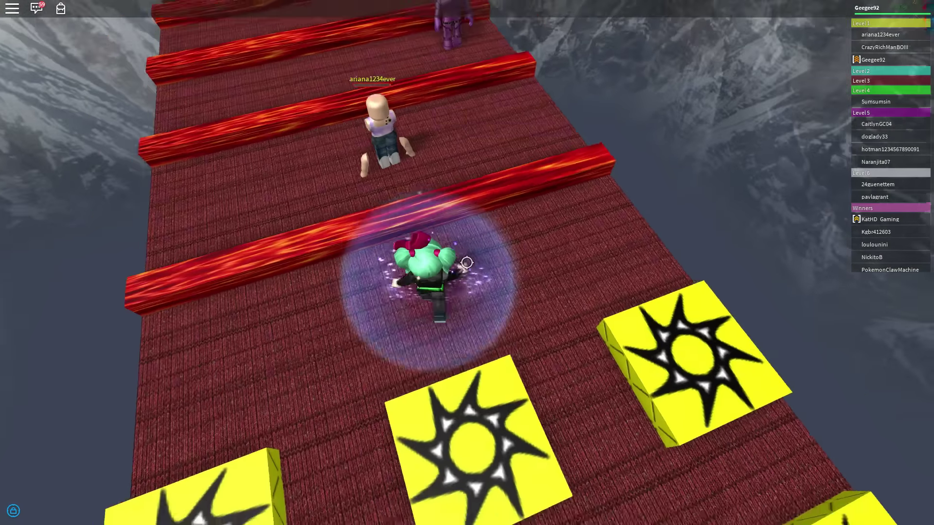
pyautogui.press('w')
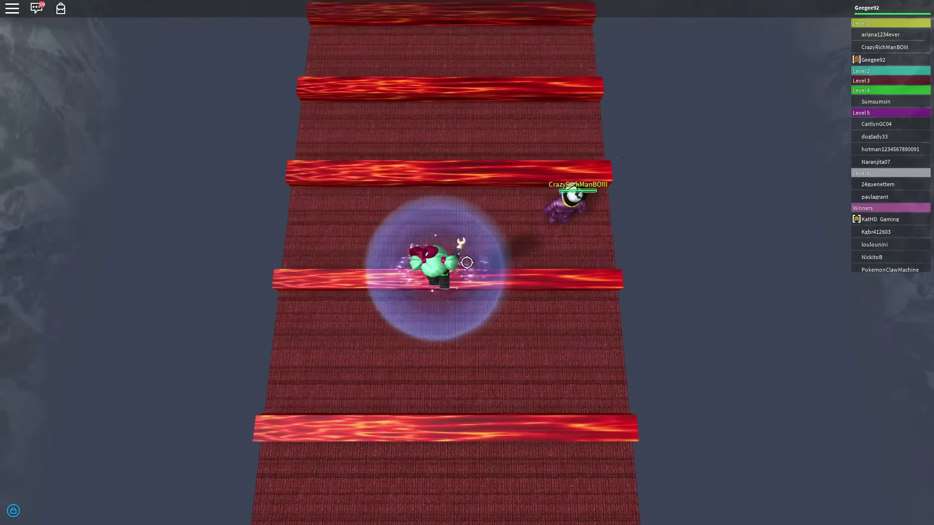
pyautogui.press('w')
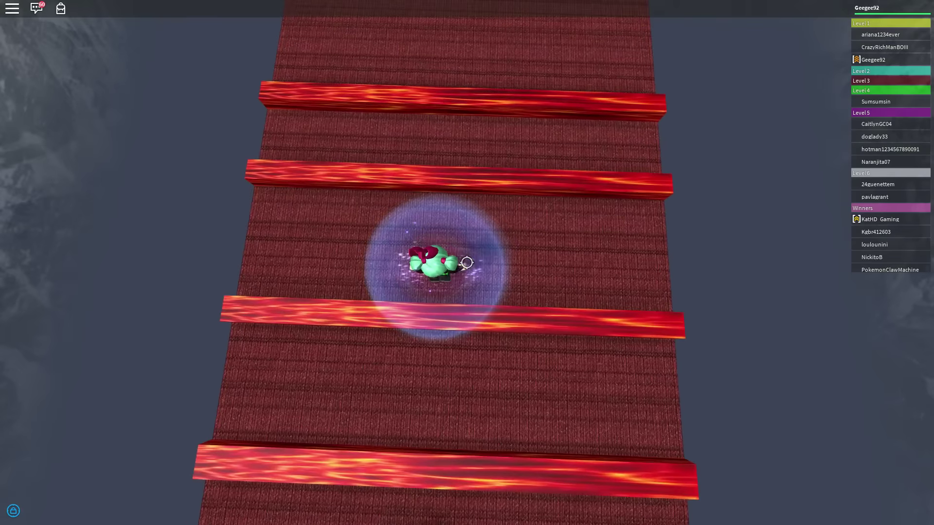
pyautogui.press('w')
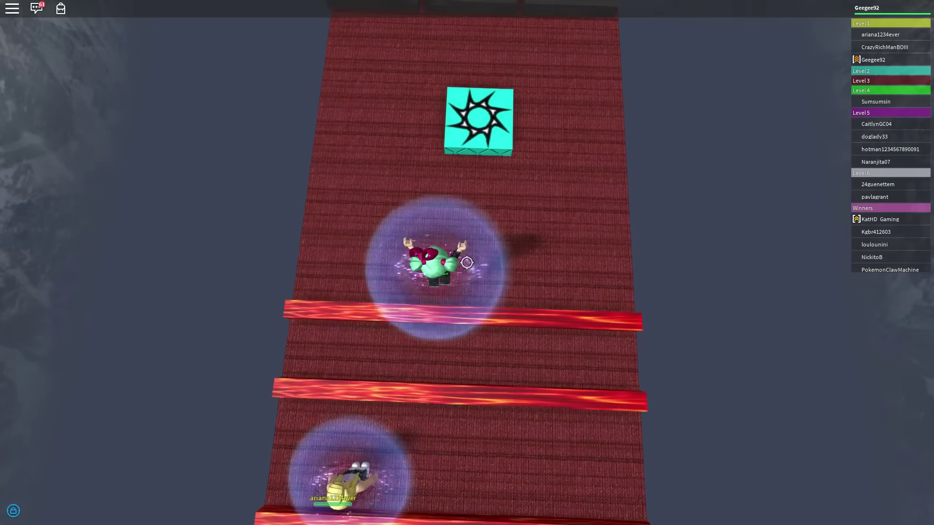
pyautogui.press('w')
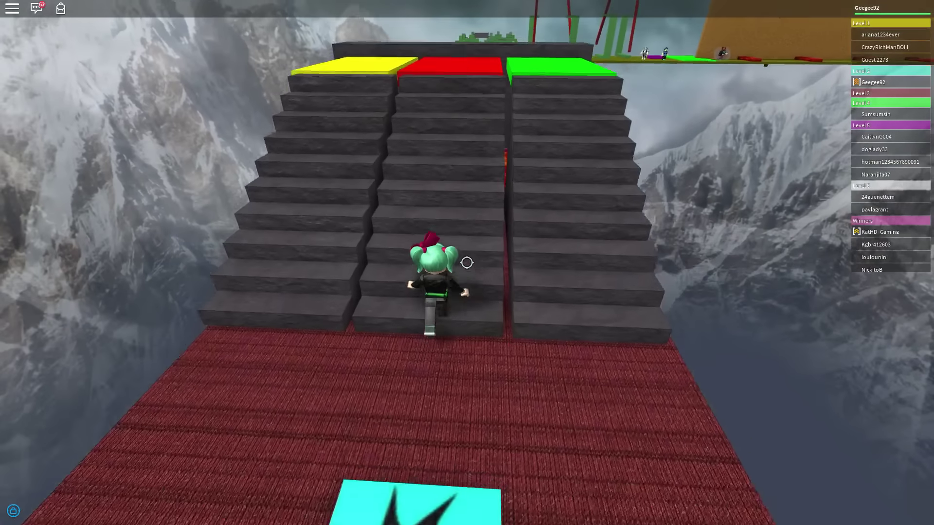
# - Climb onto the coloured tiles, cross the carpet and green area, and hop the tree platforms
pyautogui.press('w')
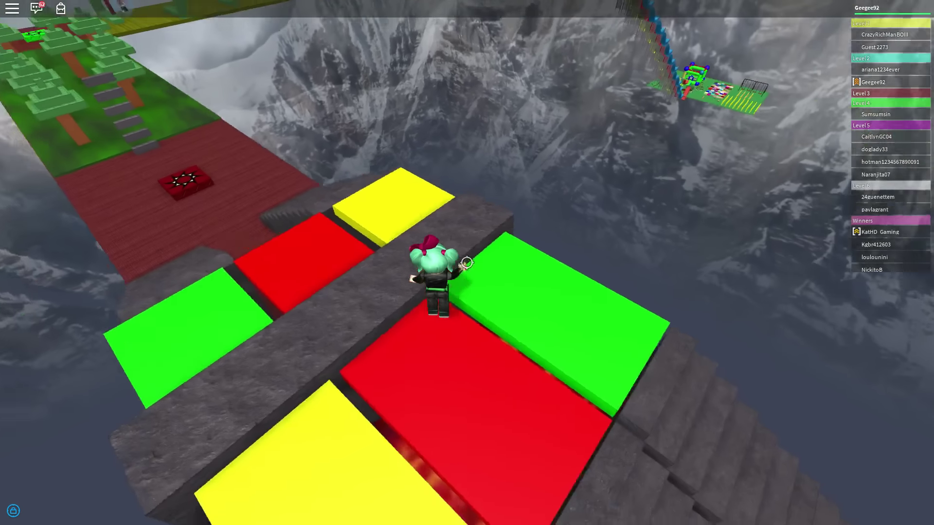
pyautogui.press('w')
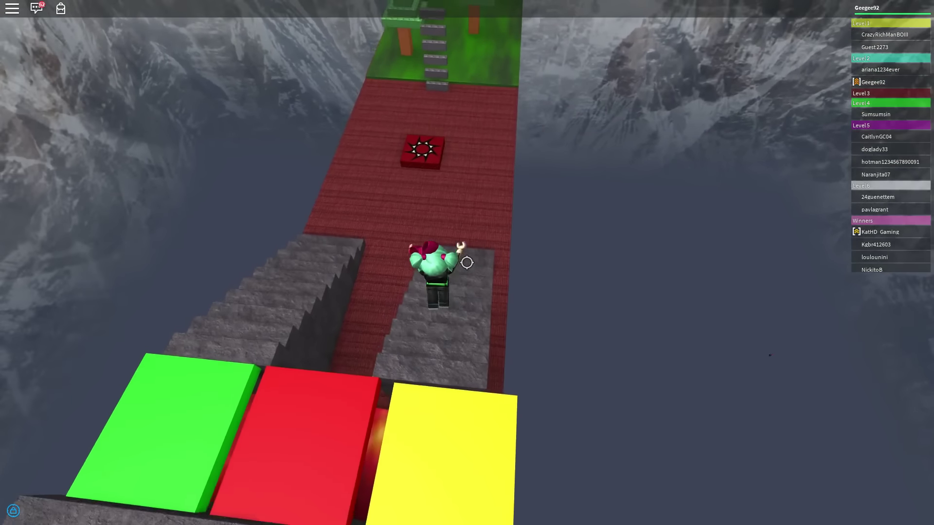
pyautogui.press('w')
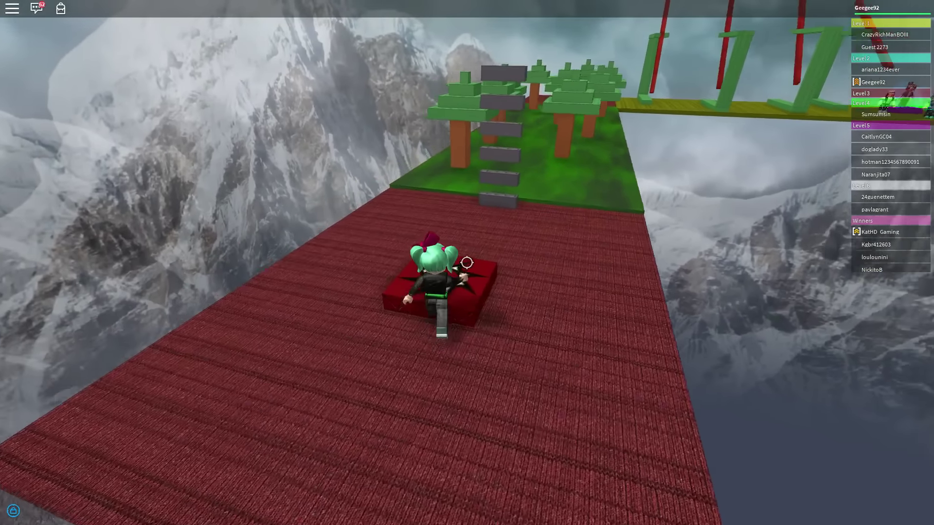
pyautogui.press('w')
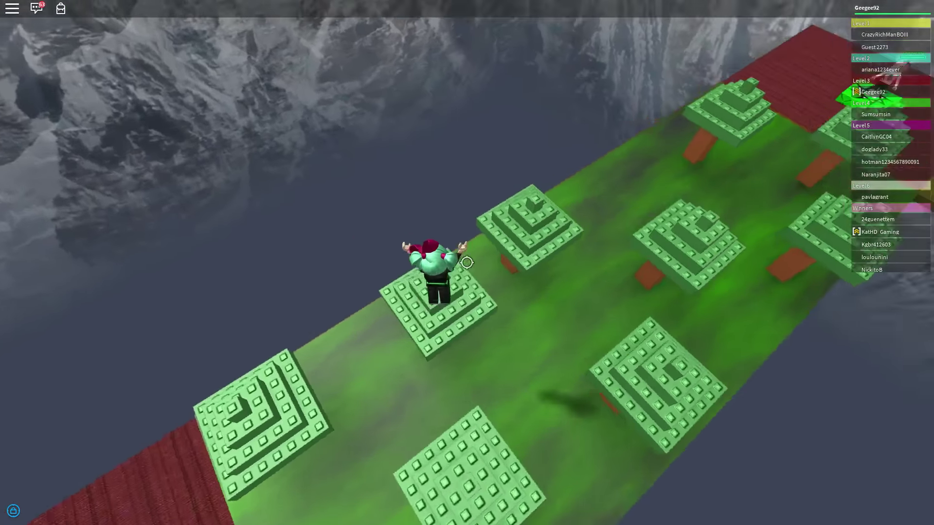
pyautogui.press('w')
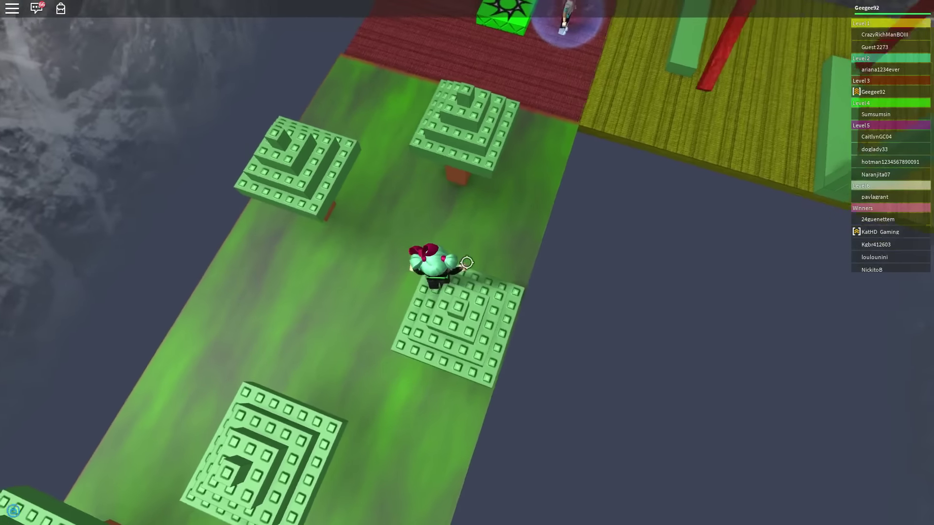
pyautogui.press('w')
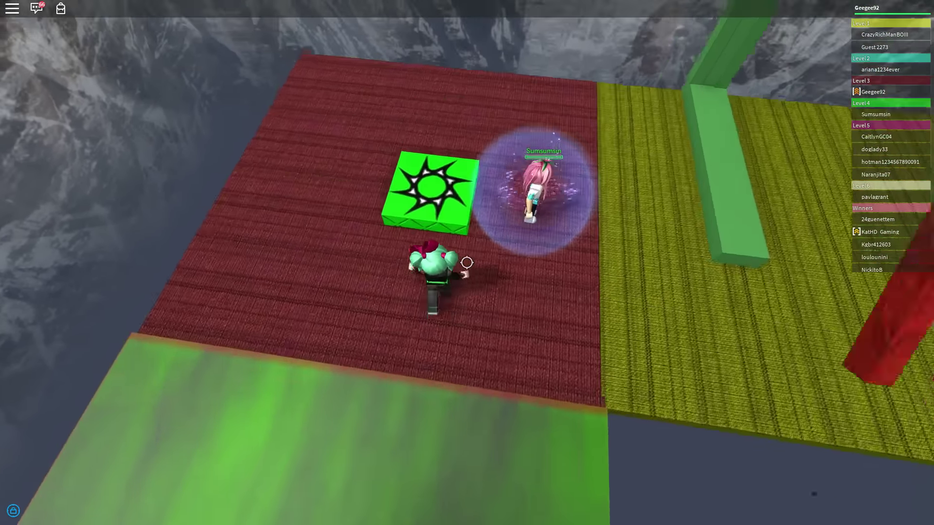
pyautogui.press('w')
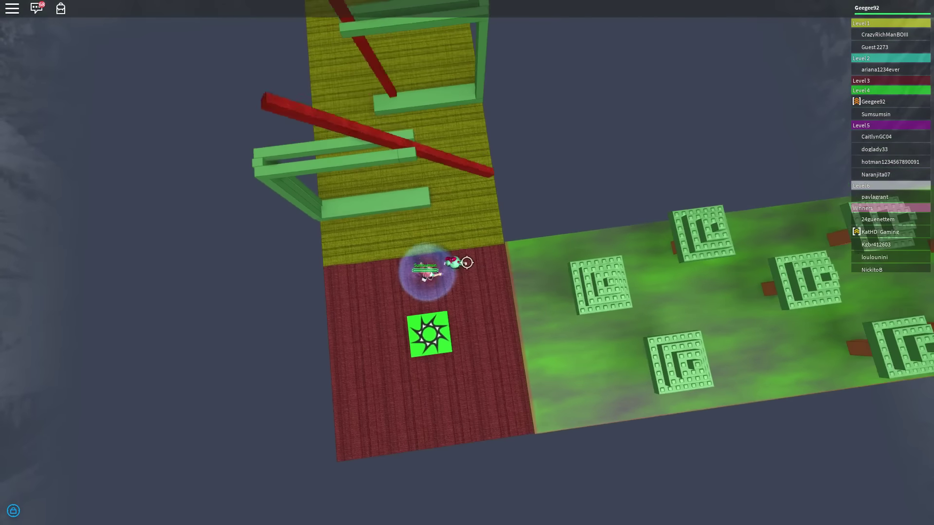
# - Walk the yellow carpet between the spinning red bars toward the green finish area
pyautogui.press('w')
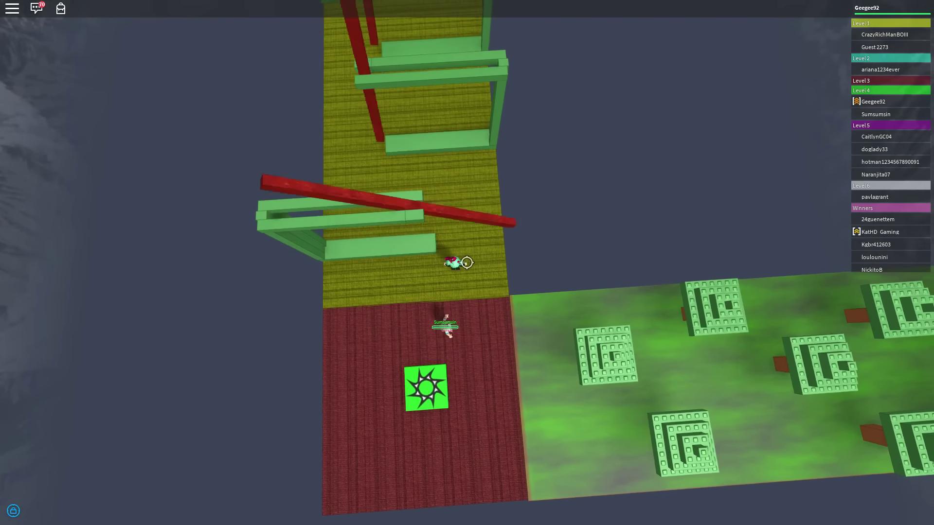
pyautogui.press('w')
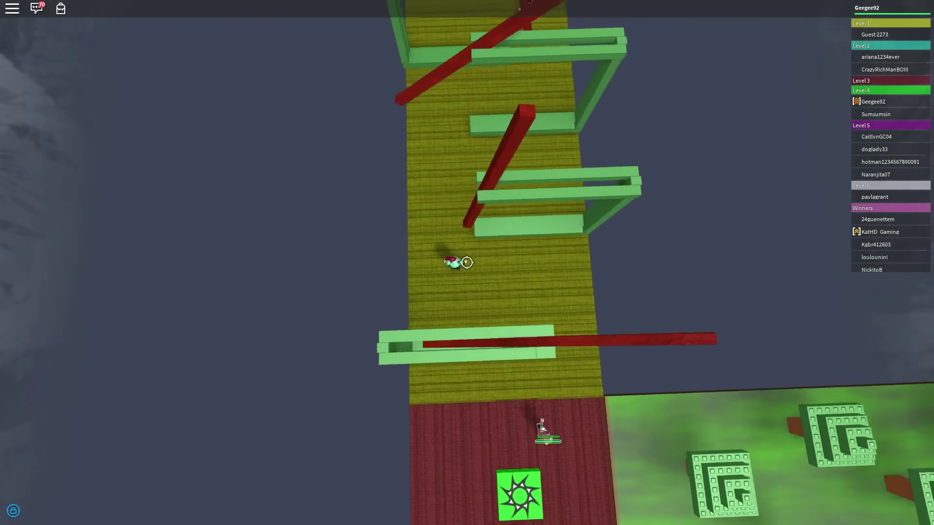
pyautogui.press('w')
pyautogui.press('w')
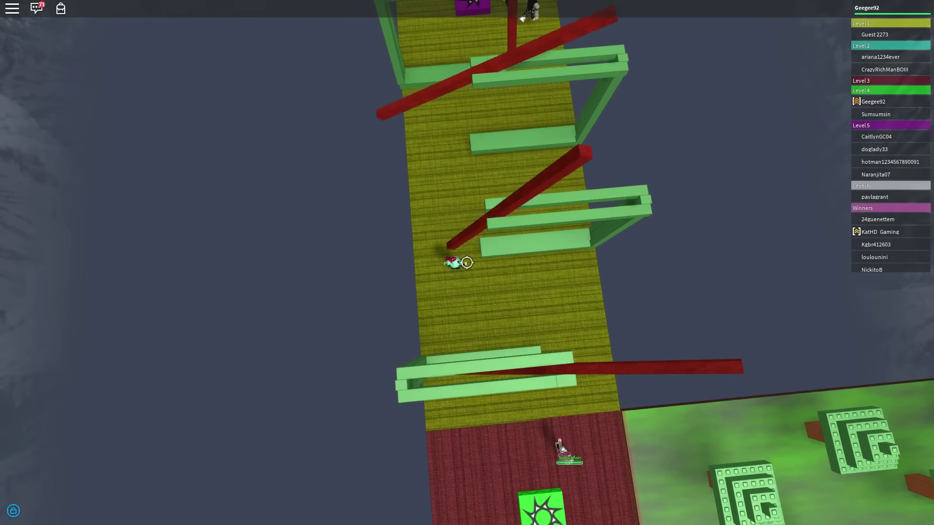
pyautogui.press('w')
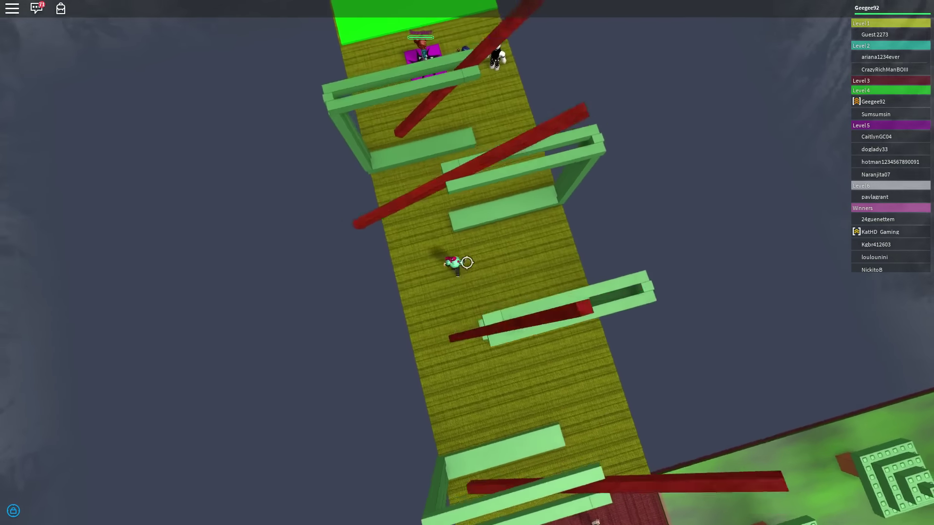
pyautogui.press('w')
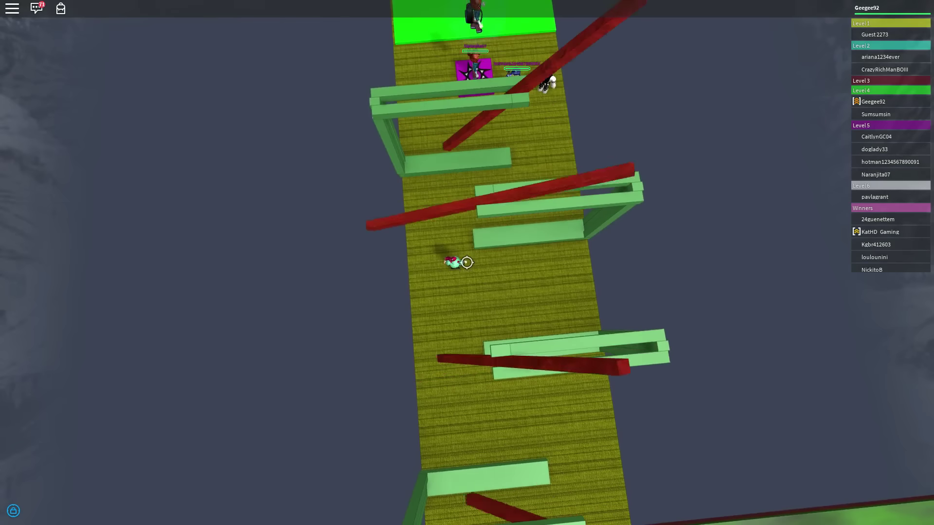
pyautogui.press('a')
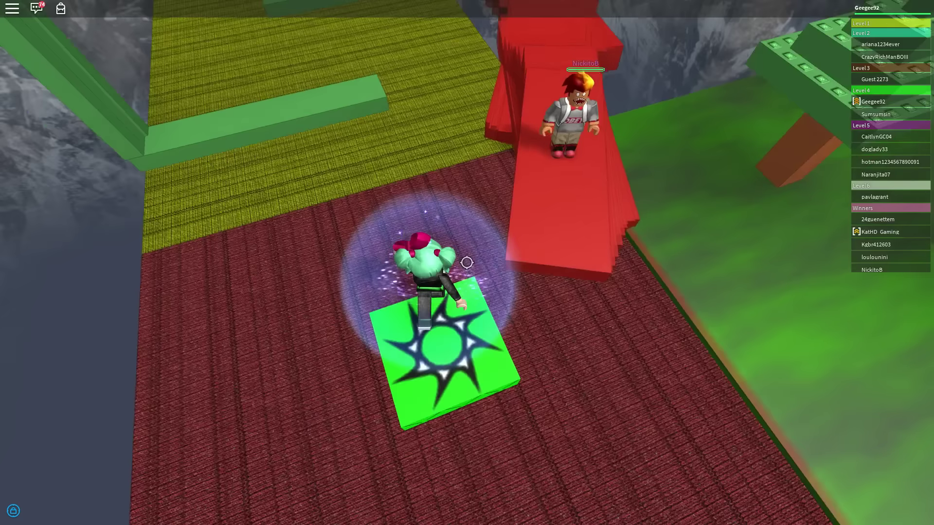
# - From the green checkpoint, walk the yellow carpet, sidestepping a bar, toward the purple checkpoint pad
pyautogui.press('w')
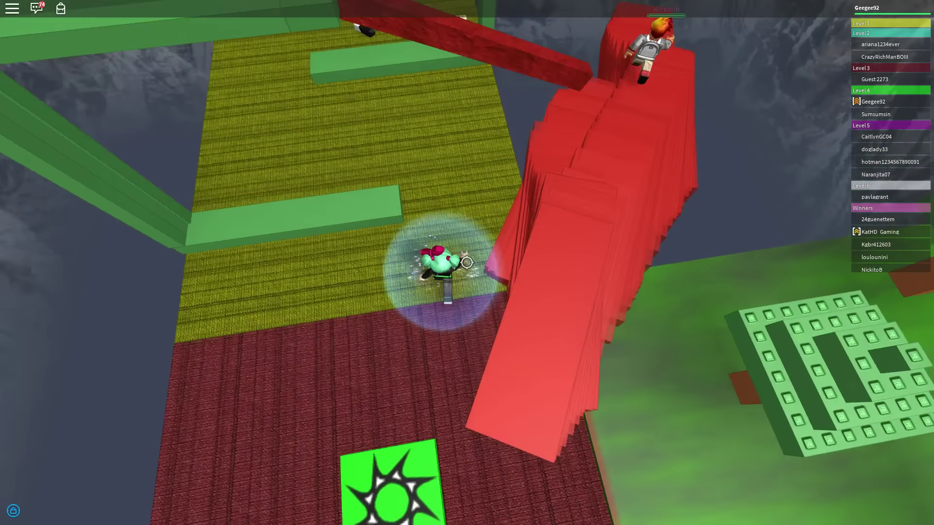
pyautogui.press('w')
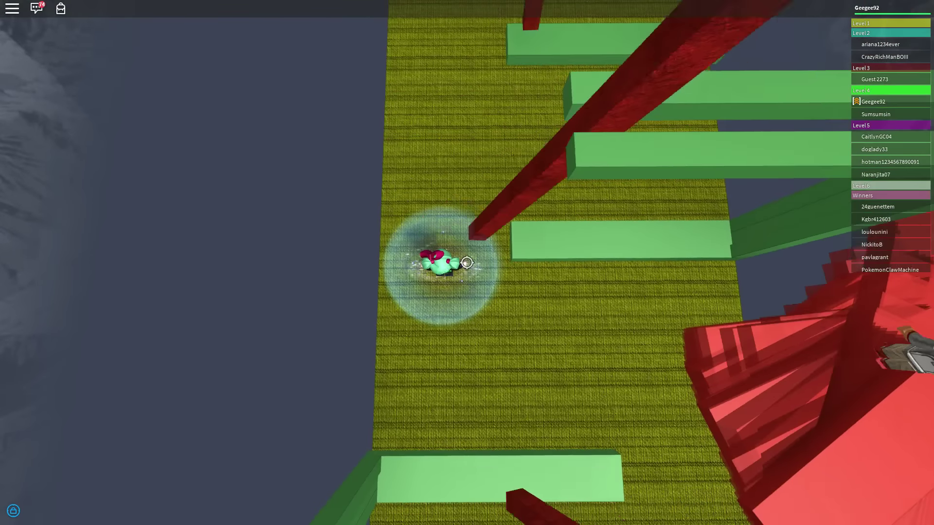
pyautogui.press('w')
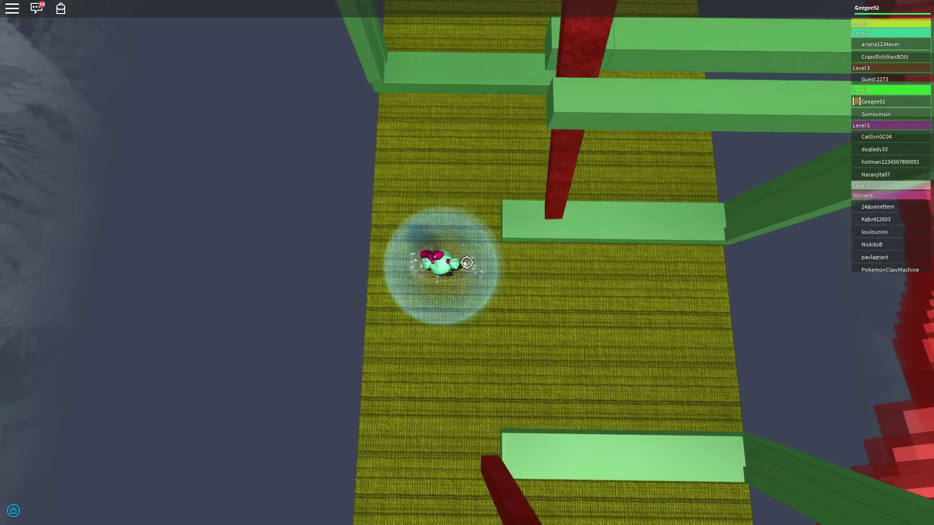
pyautogui.press('w')
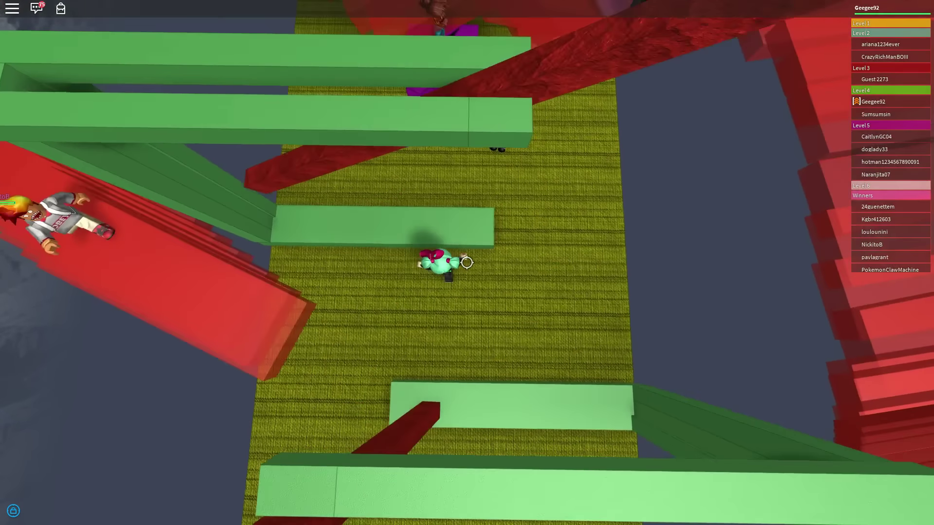
pyautogui.press('d')
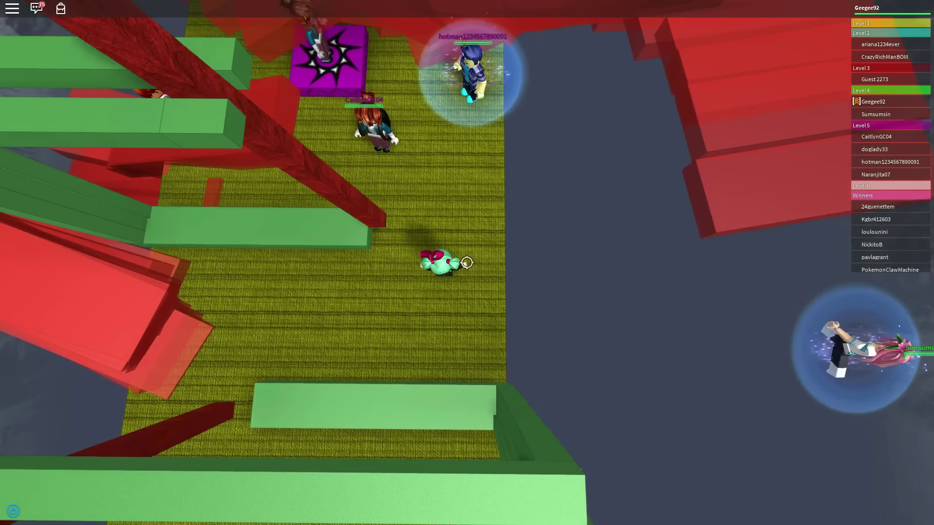
pyautogui.press('w')
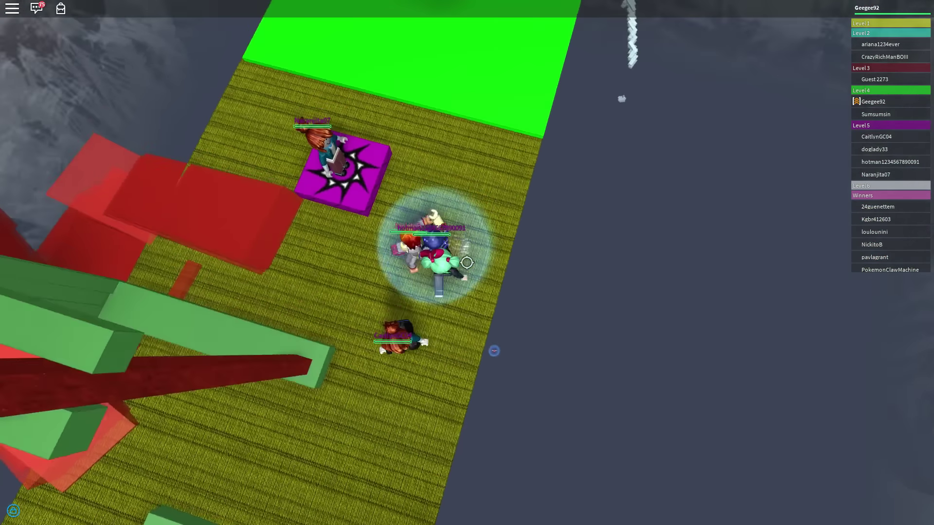
pyautogui.press('w')
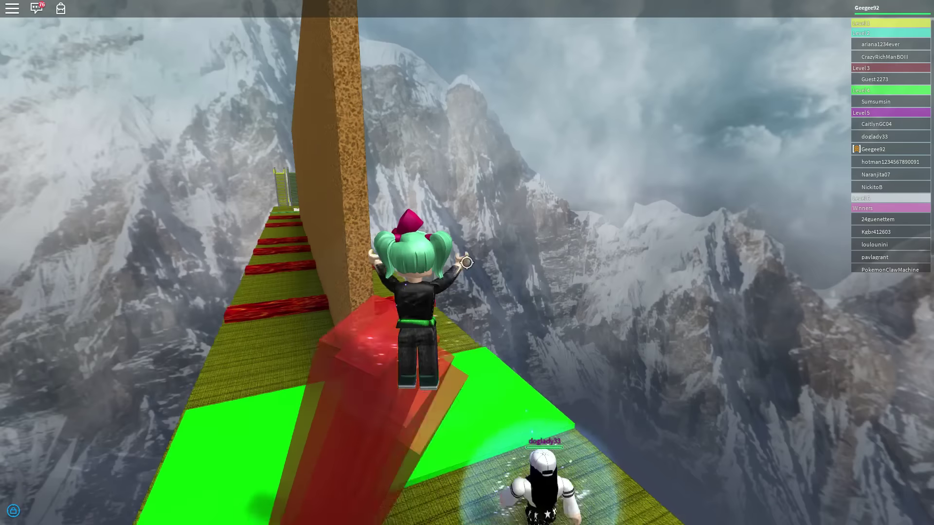
# - Walk off the purple pad onto the green strip and along the lava-strip path
pyautogui.press('w')
pyautogui.press('w')
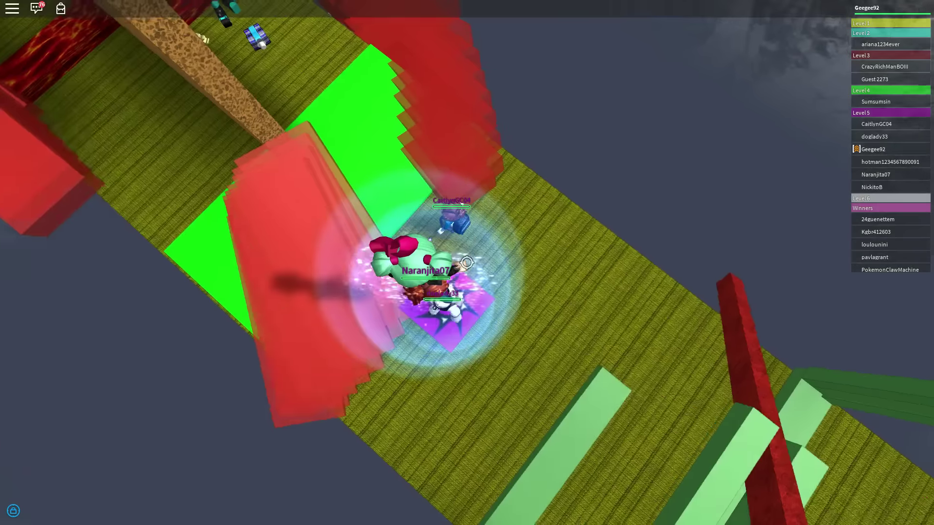
pyautogui.press('w')
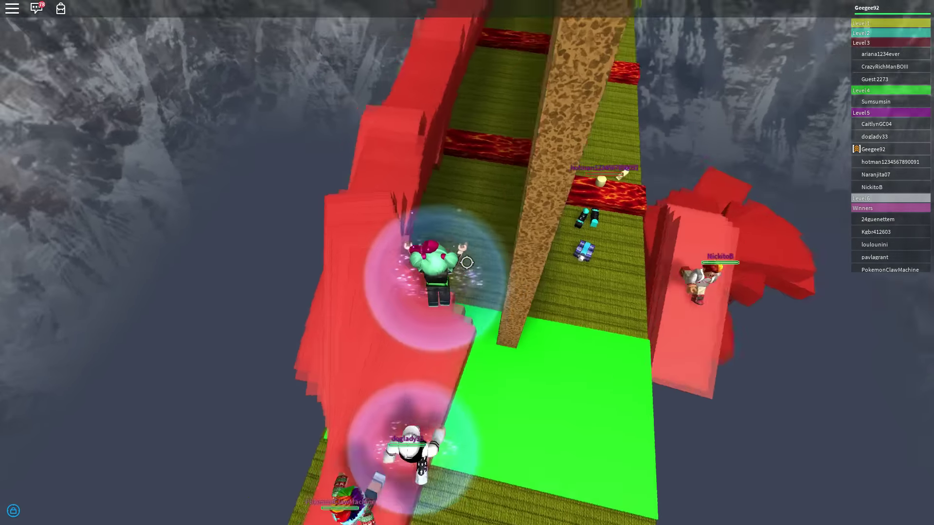
pyautogui.press('w')
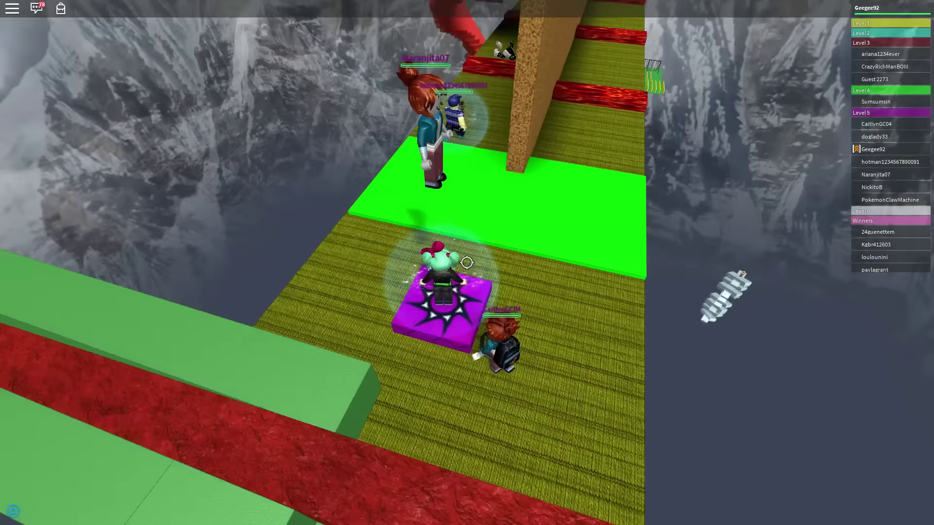
pyautogui.press('w')
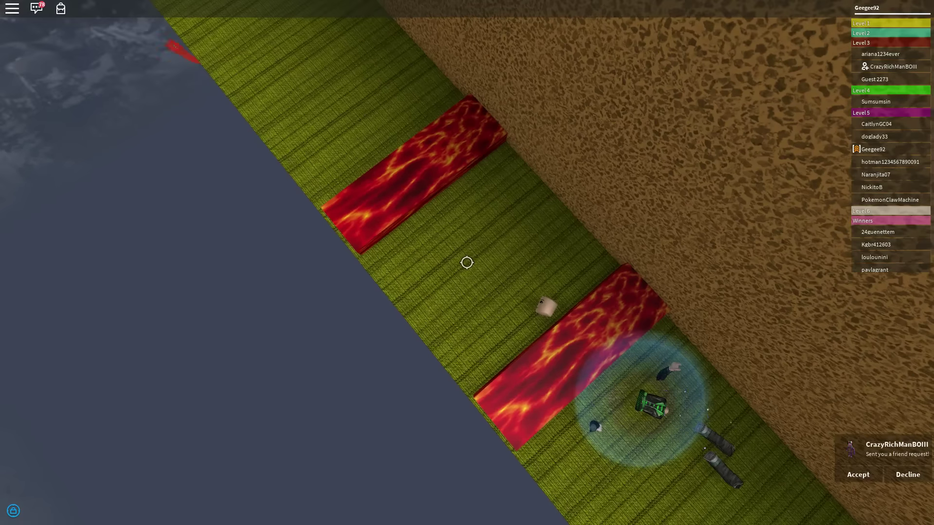
pyautogui.press('w')
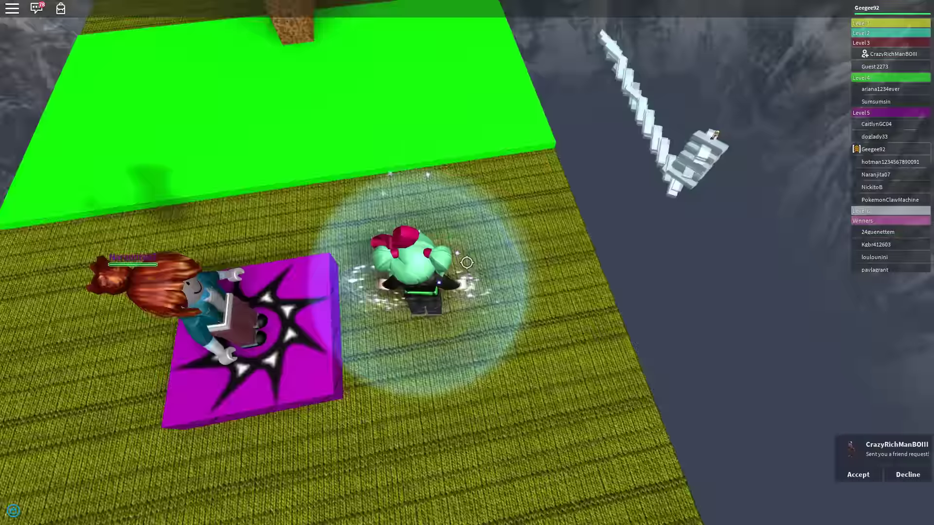
pyautogui.press('w')
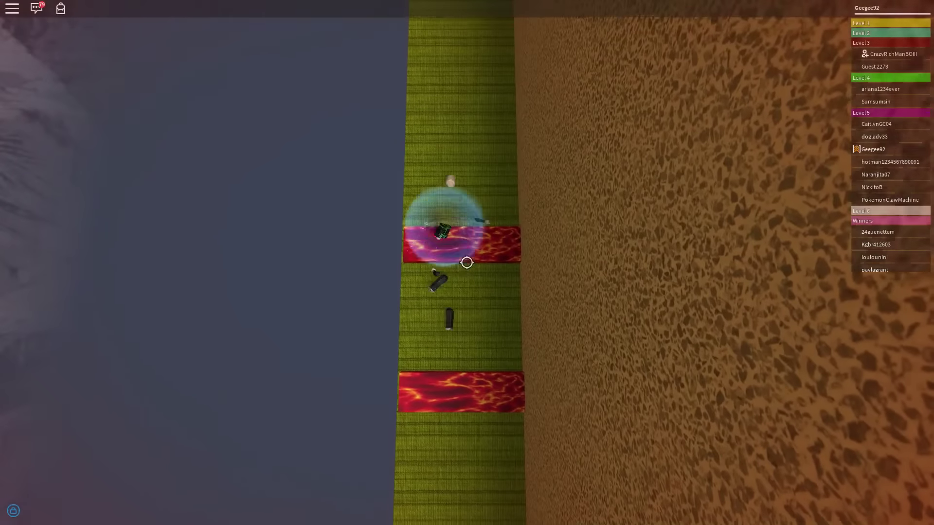
pyautogui.press('w')
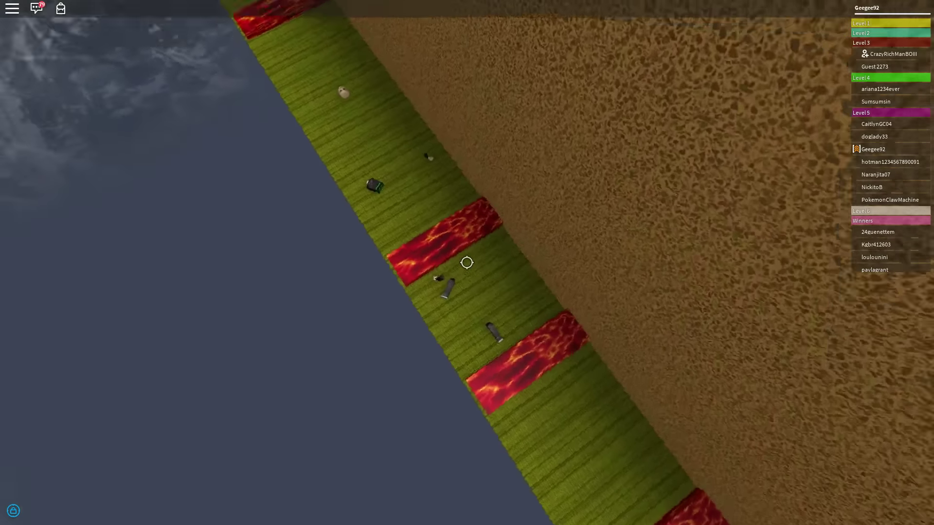
# - After further respawns, walk from the green platform past the lava bar again
pyautogui.press('w')
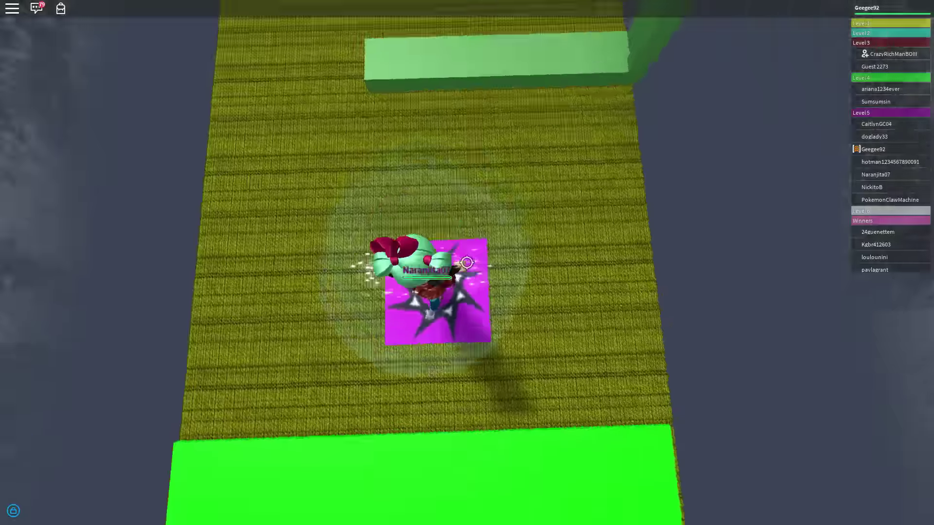
pyautogui.press('w')
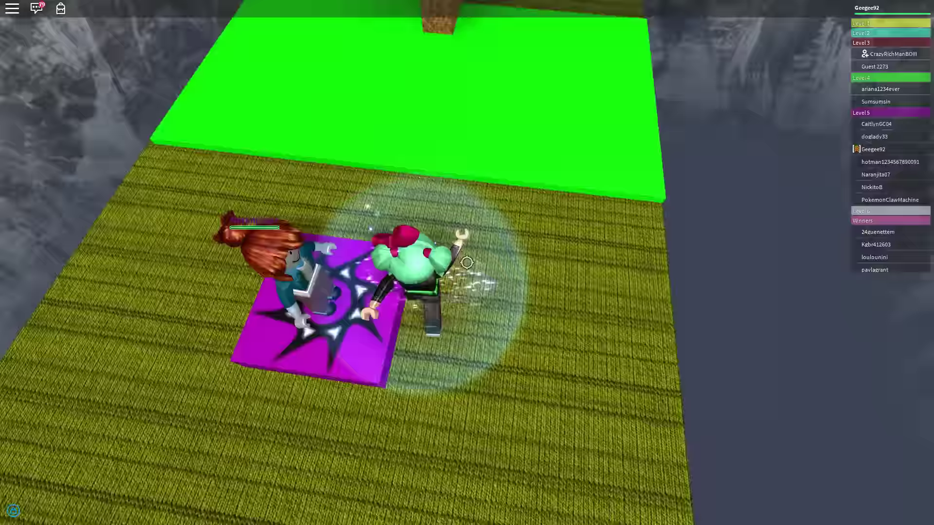
pyautogui.press('w')
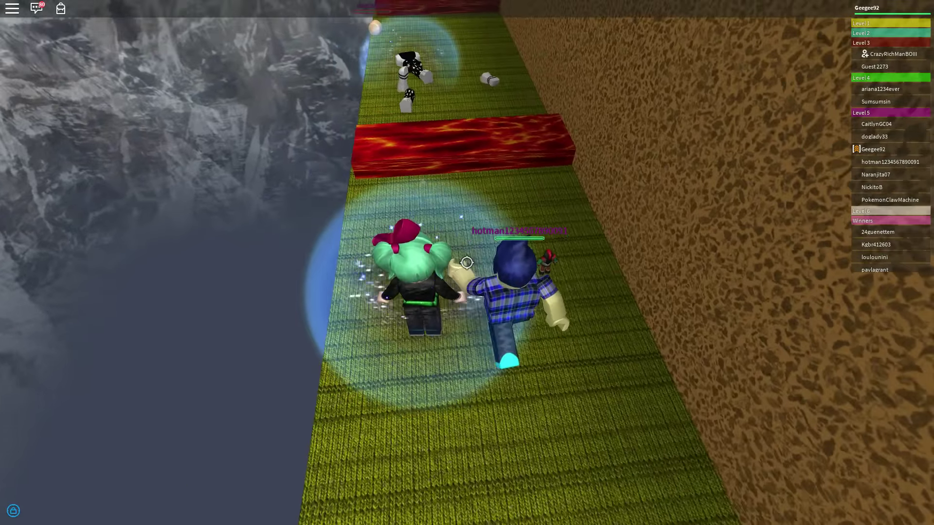
pyautogui.press('w')
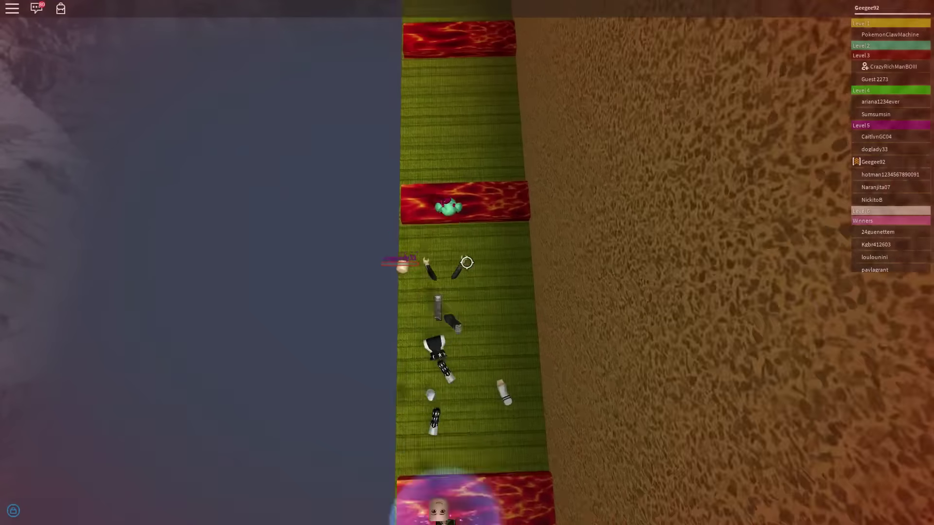
pyautogui.scroll(5, 467, 263)
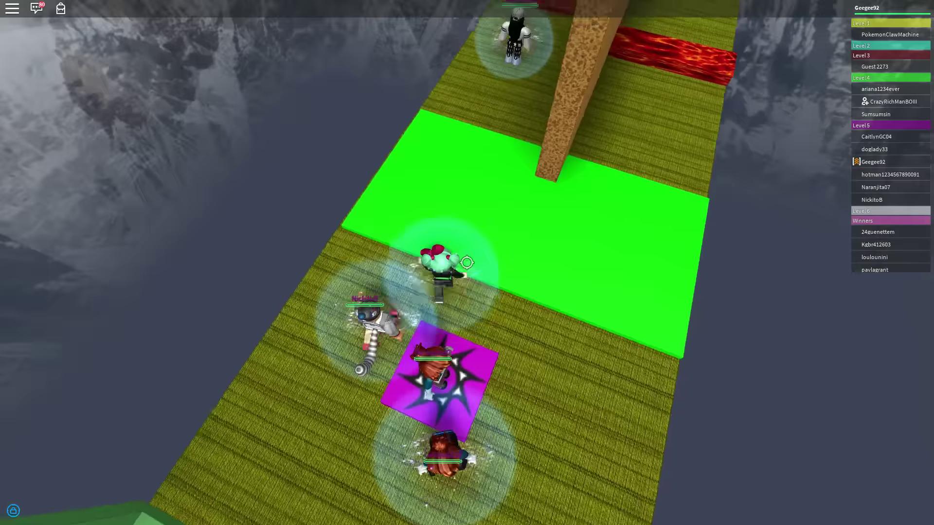
pyautogui.press('w')
pyautogui.press('w')
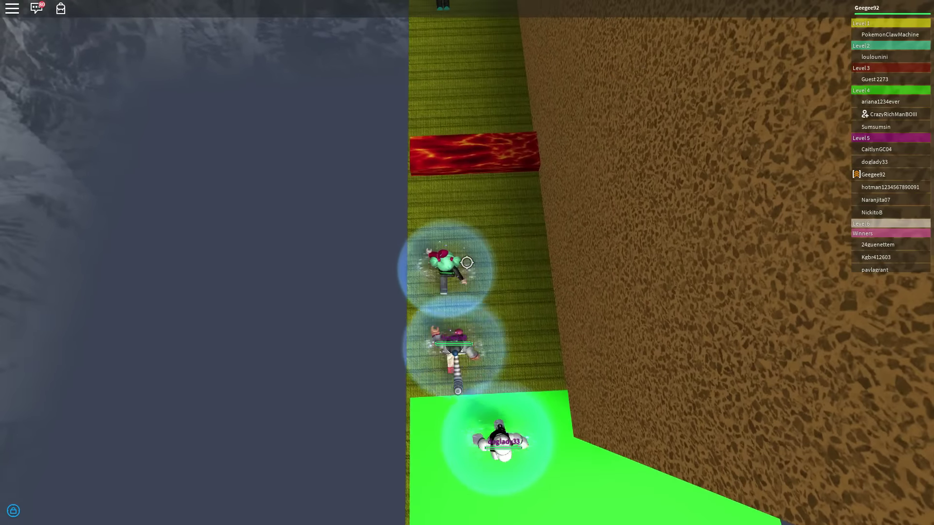
pyautogui.press('w')
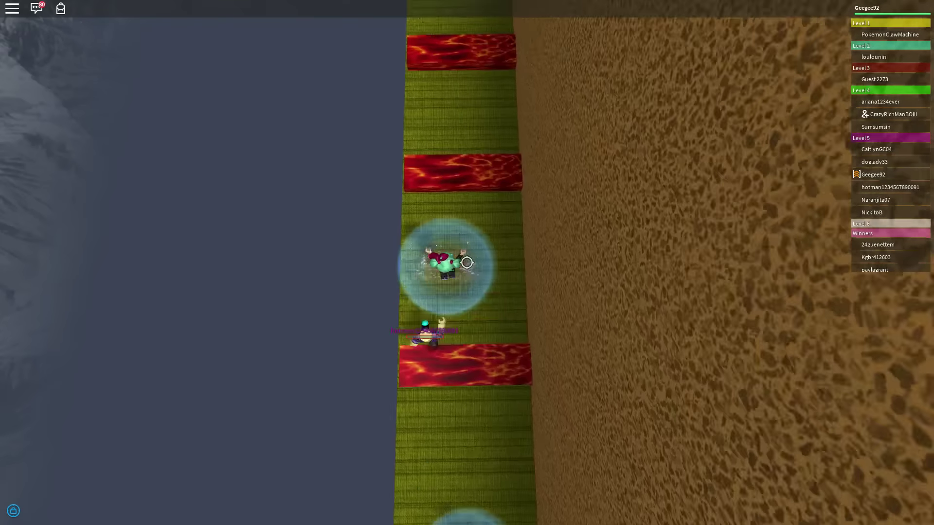
pyautogui.press('w')
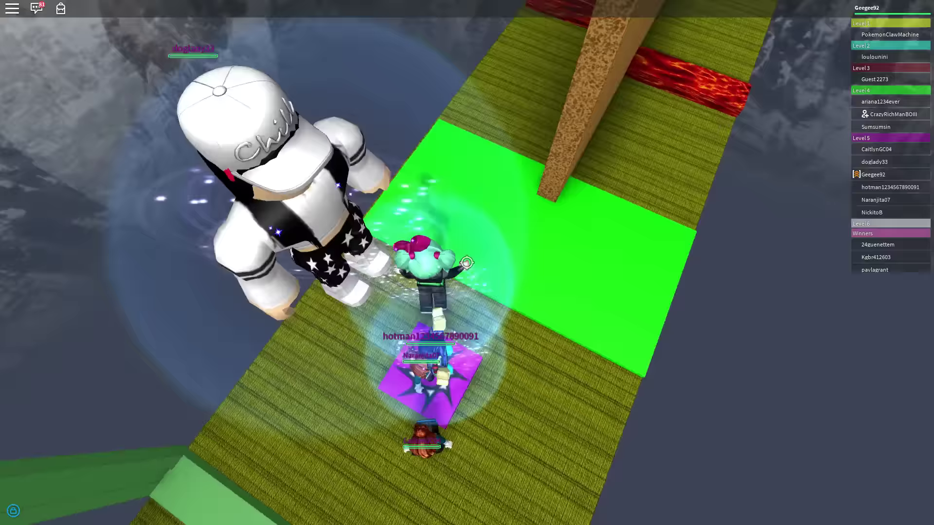
# - Walk from the green checkpoint along the narrow path, then continue from the spawn pad after respawning
pyautogui.press('w')
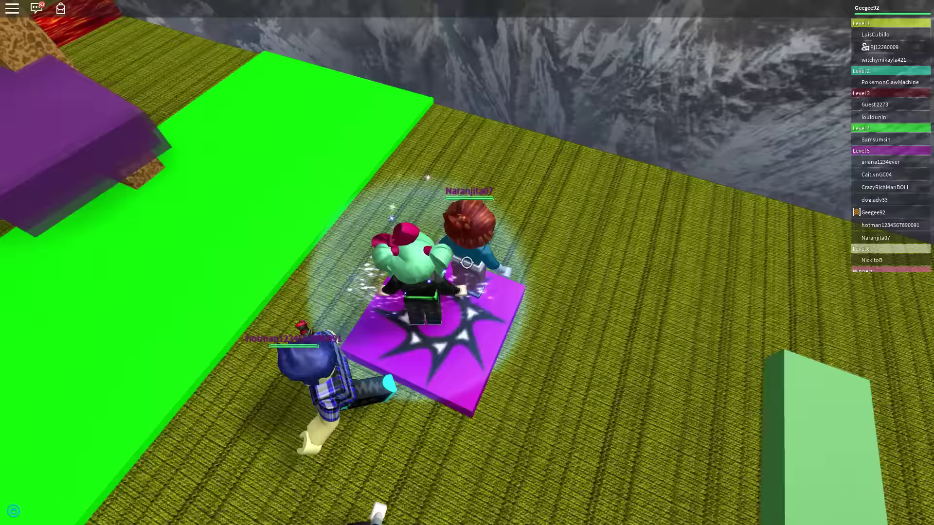
pyautogui.press('w')
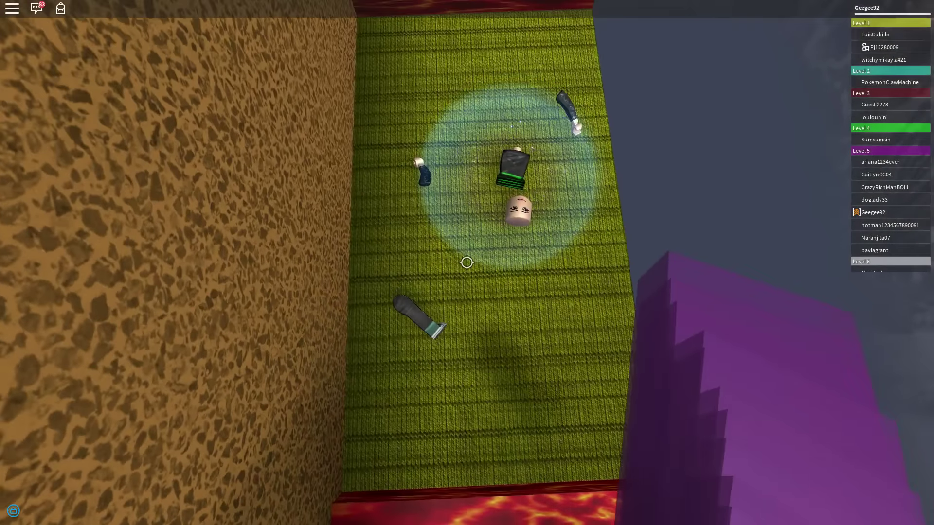
pyautogui.scroll(5, 467, 263)
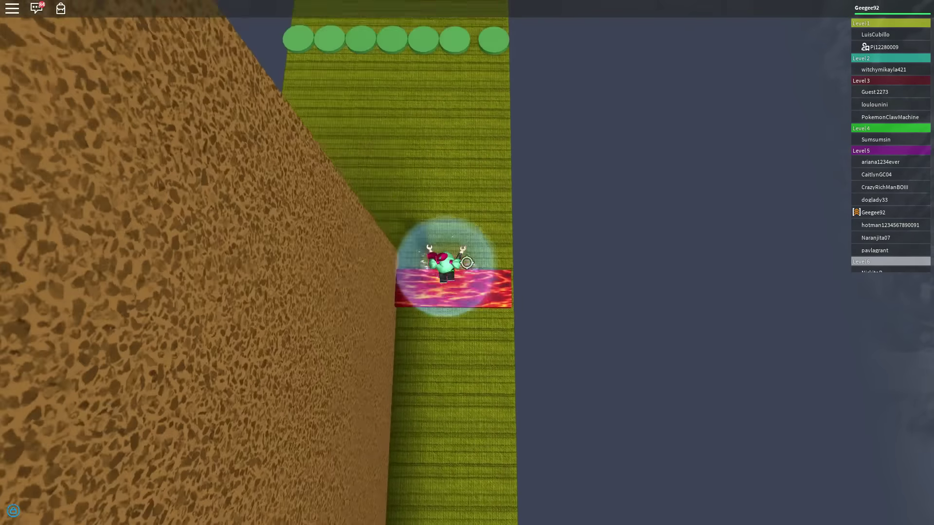
# - Walk to the slide towers, climb the ladder, and slide down the green slide
pyautogui.press('w')
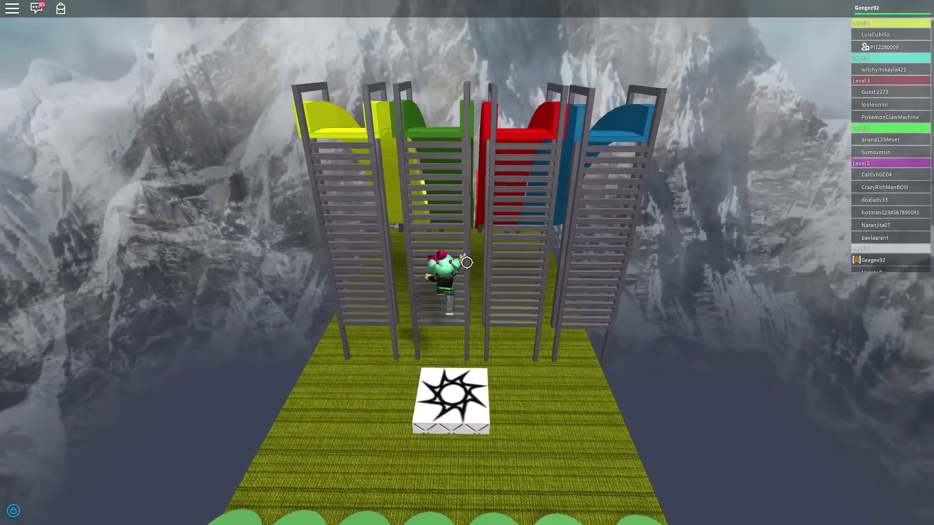
pyautogui.press('w')
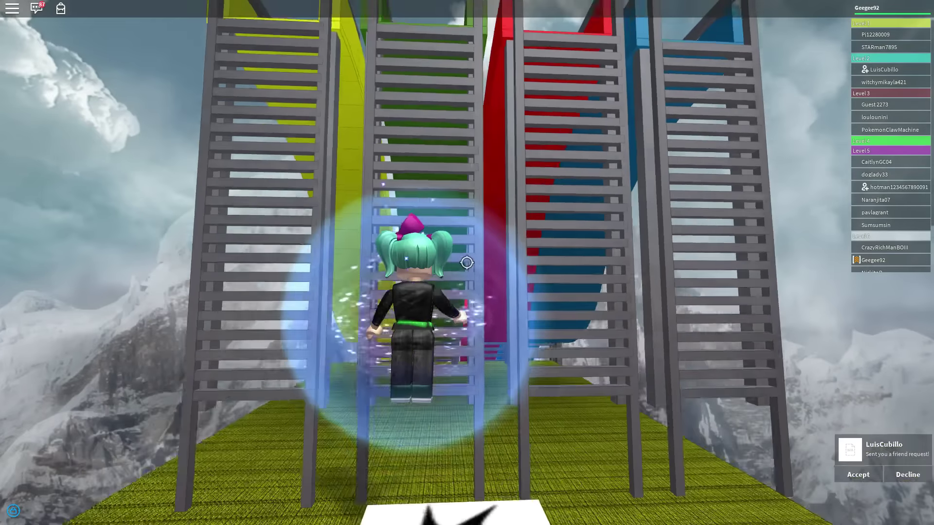
pyautogui.press('w')
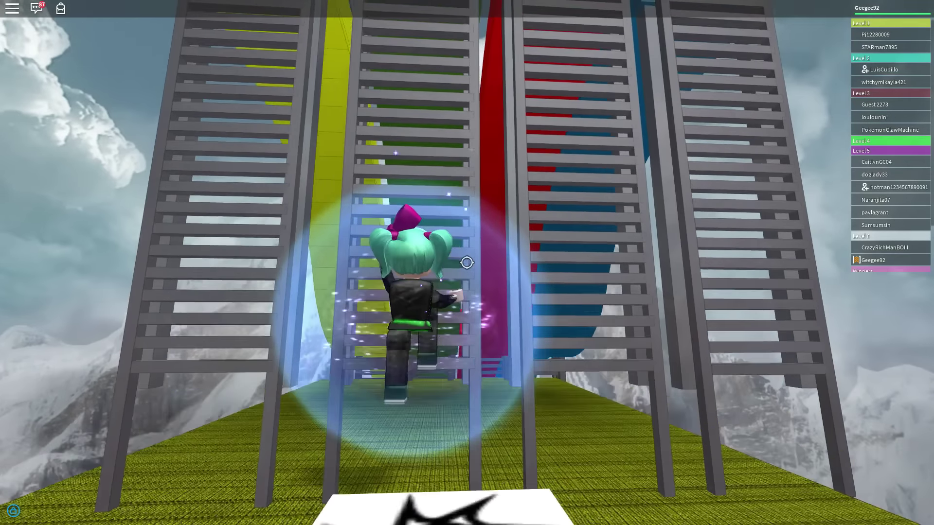
pyautogui.press('w')
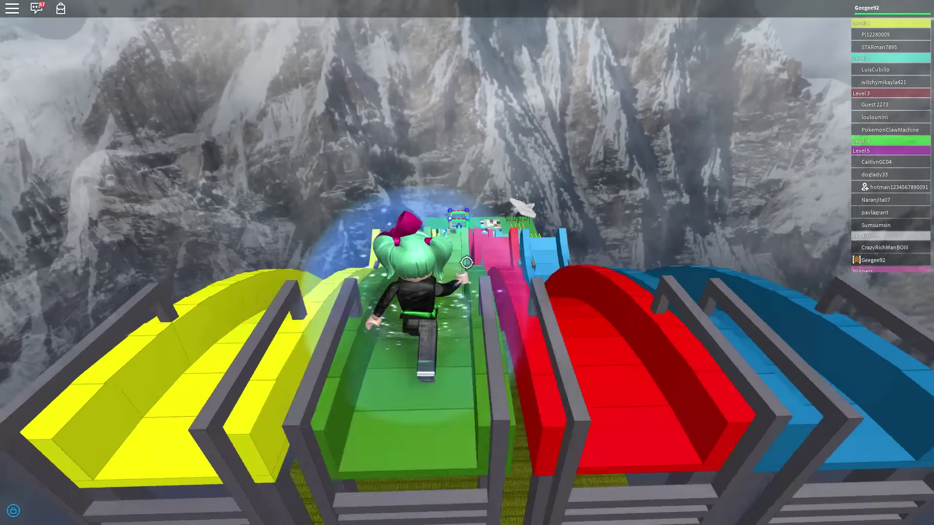
pyautogui.press('w')
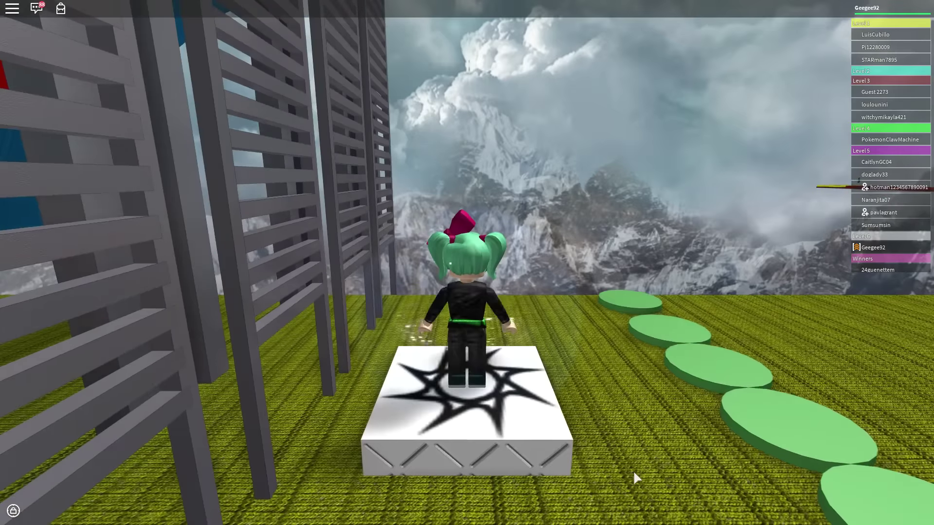
# - Orbit the camera around the respawned avatar toward the mountains and the ladder towers
pyautogui.press('Left')
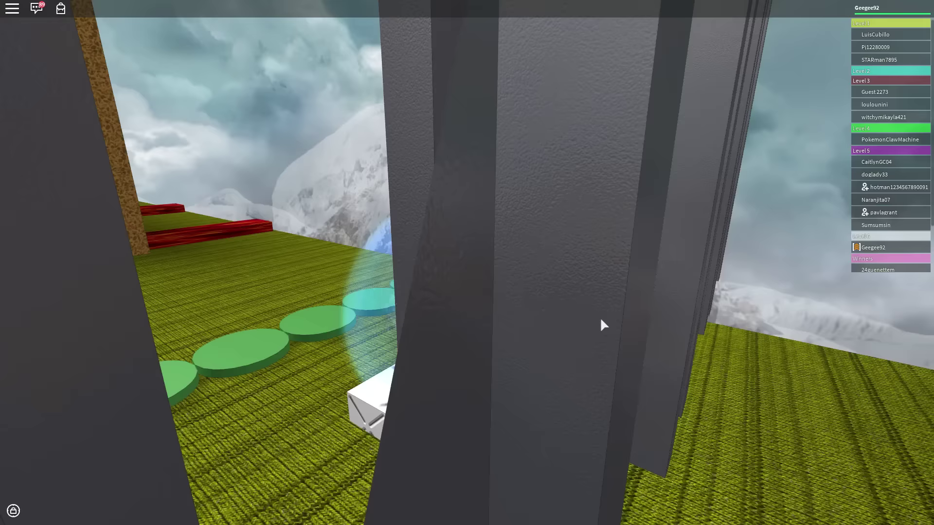
pyautogui.press('Left')
pyautogui.press('Left')
pyautogui.press('Left')
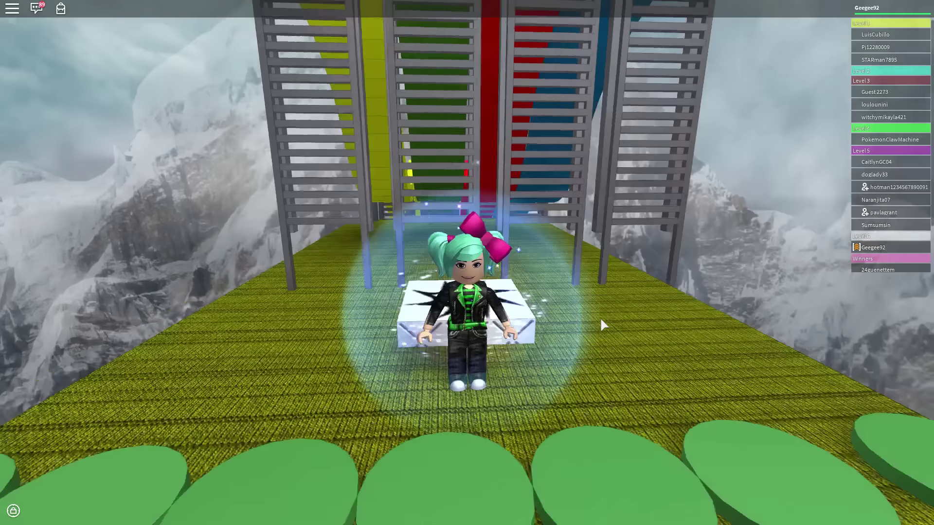
pyautogui.press('Right')
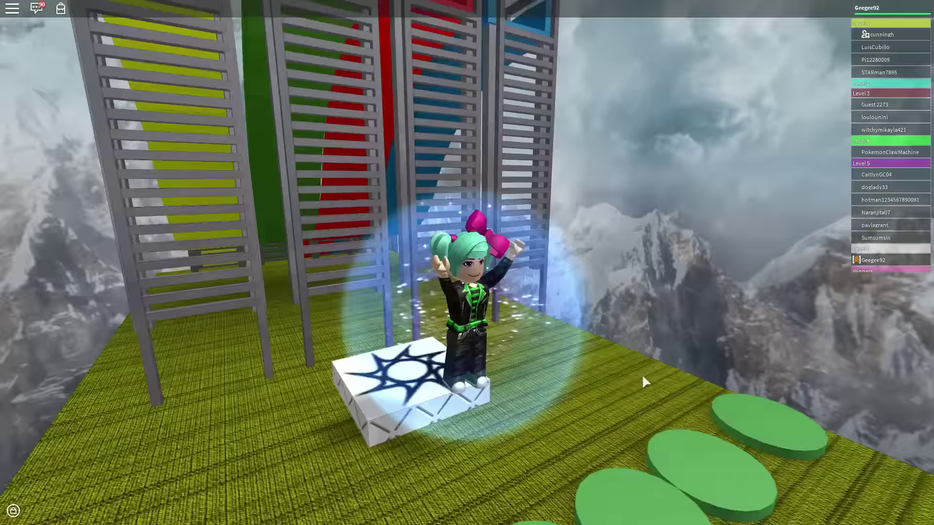
pyautogui.press('Up')
pyautogui.press('Left')
pyautogui.press('Left')
pyautogui.press('Left')
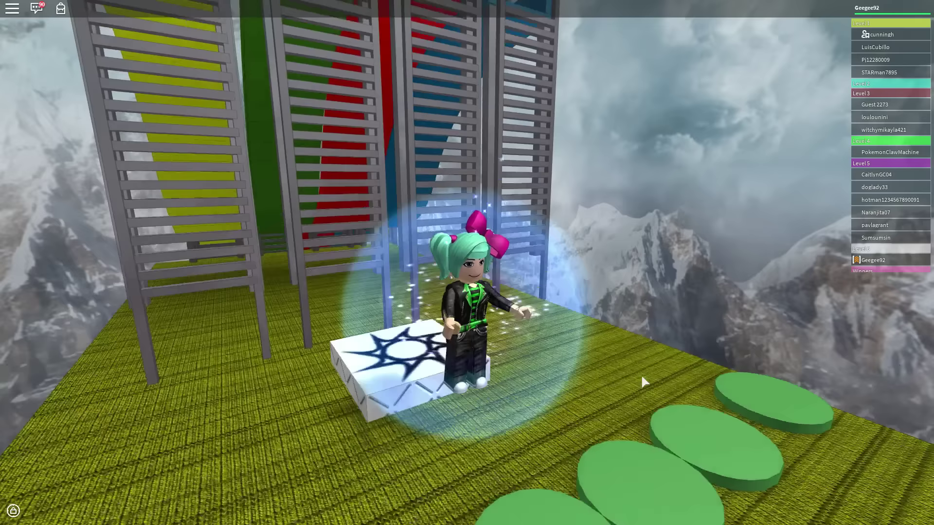
# - Walk on and off the white checkpoint block while swinging the view between ladders and mountains
pyautogui.press('Up')
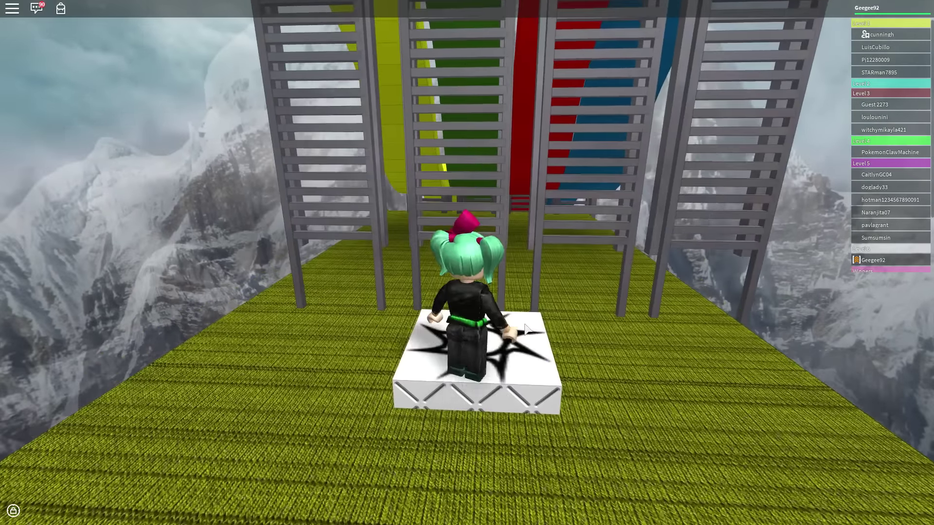
pyautogui.press('Down')
pyautogui.press('Left')
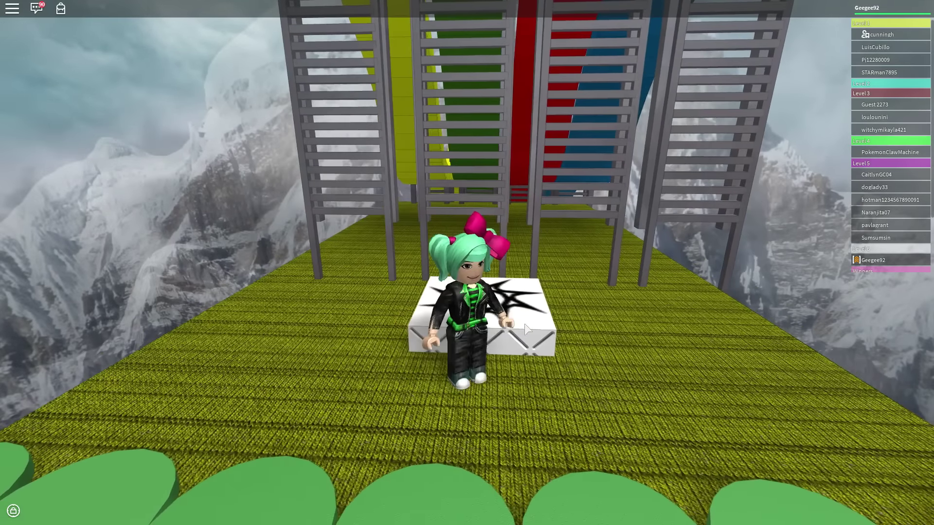
pyautogui.press('Right')
pyautogui.press('Right')
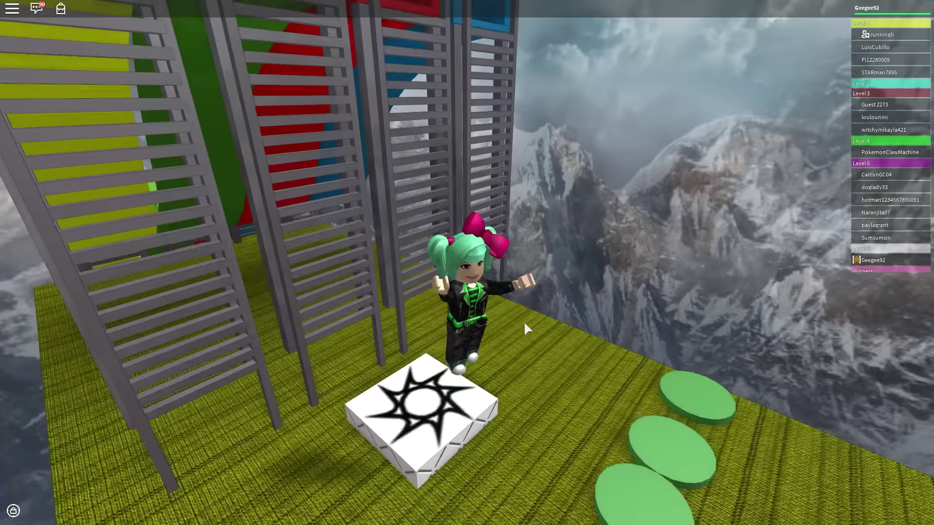
pyautogui.press('Right')
pyautogui.press('Up')
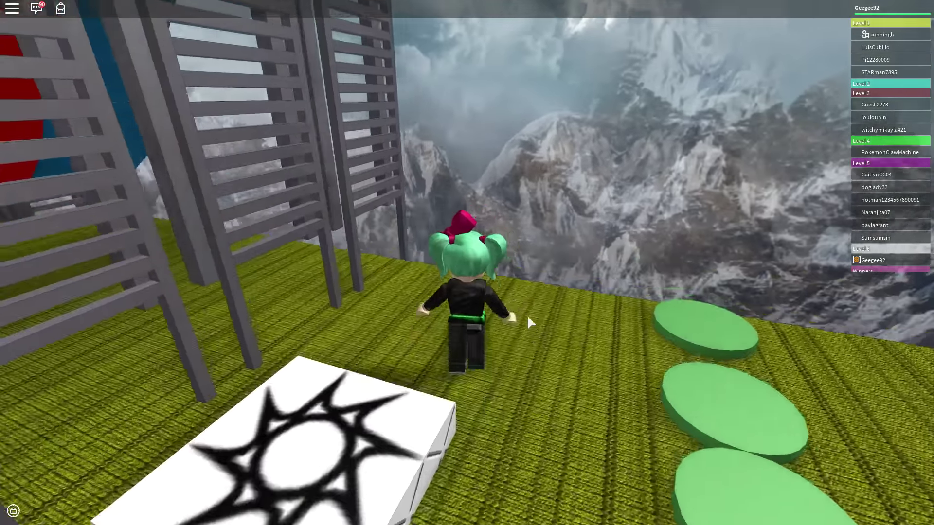
pyautogui.press('Left')
pyautogui.press('Left')
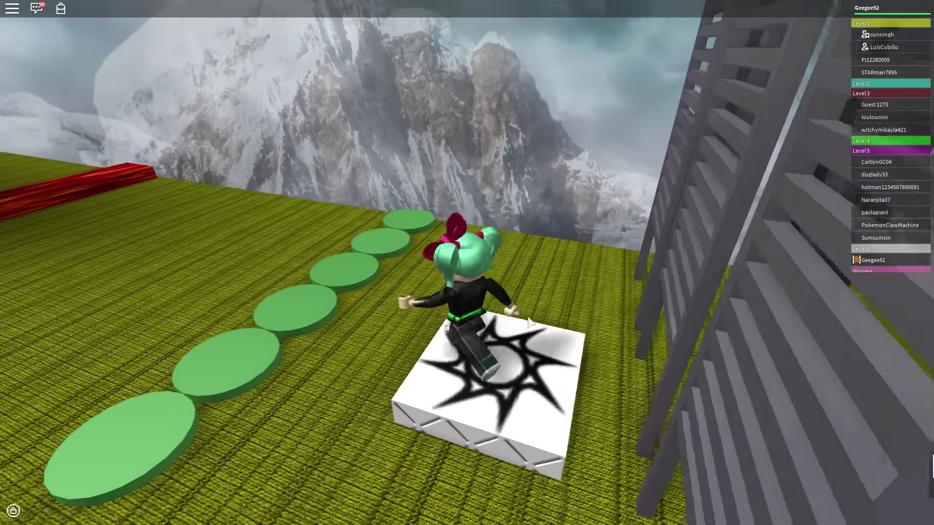